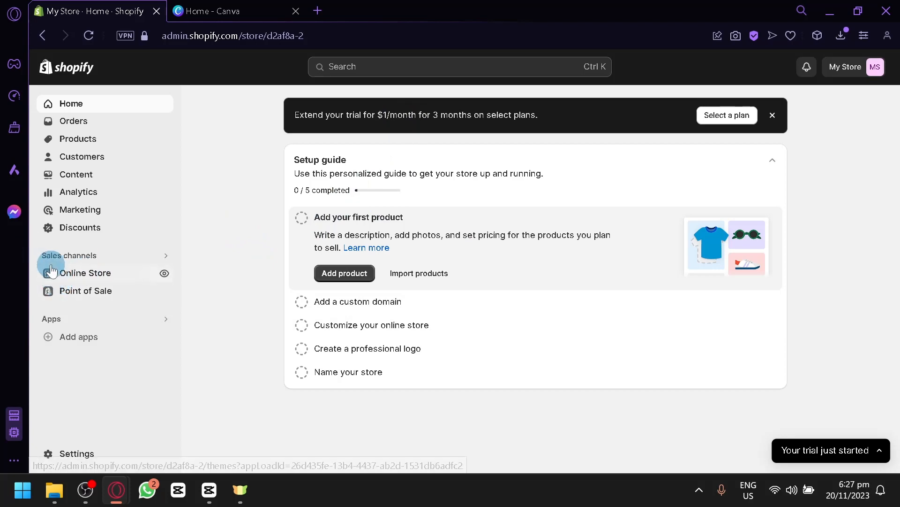
Open the Themes page of the Online Store sales channel
scroll(52, 271, up, 5)
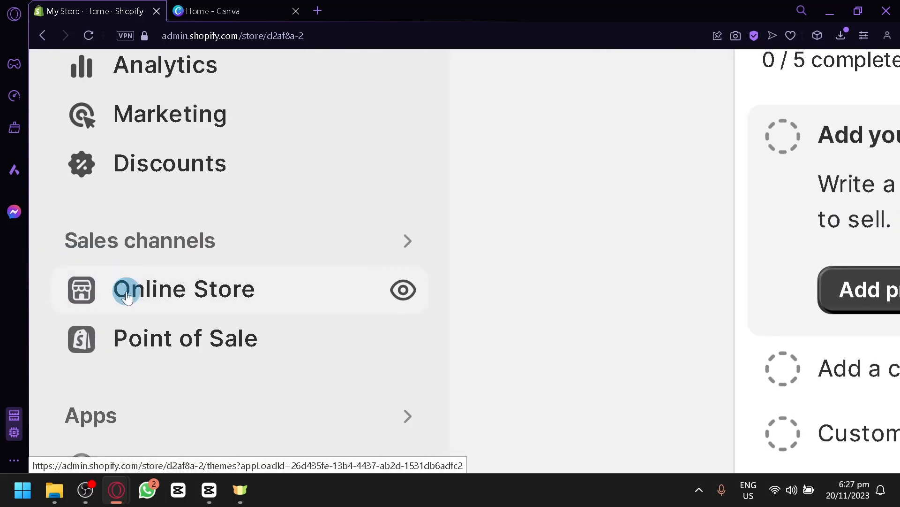
click(126, 296)
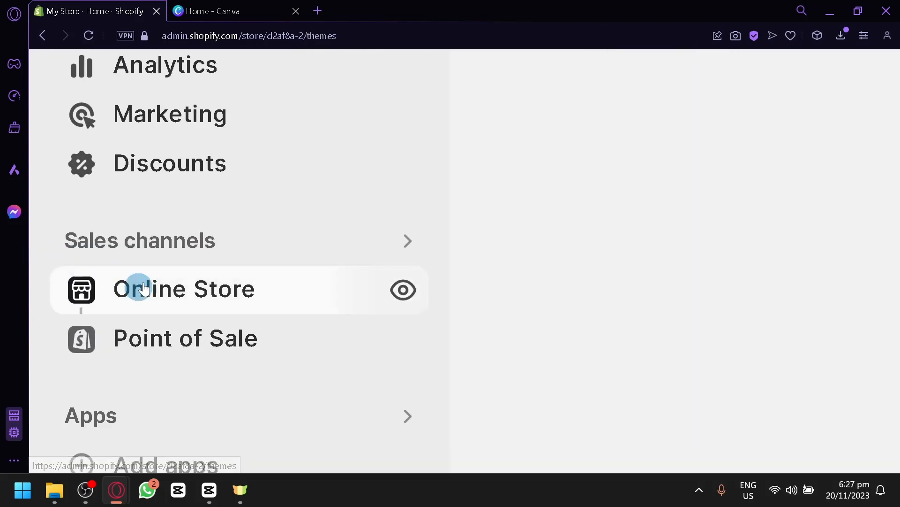
scroll(427, 320, down, 1)
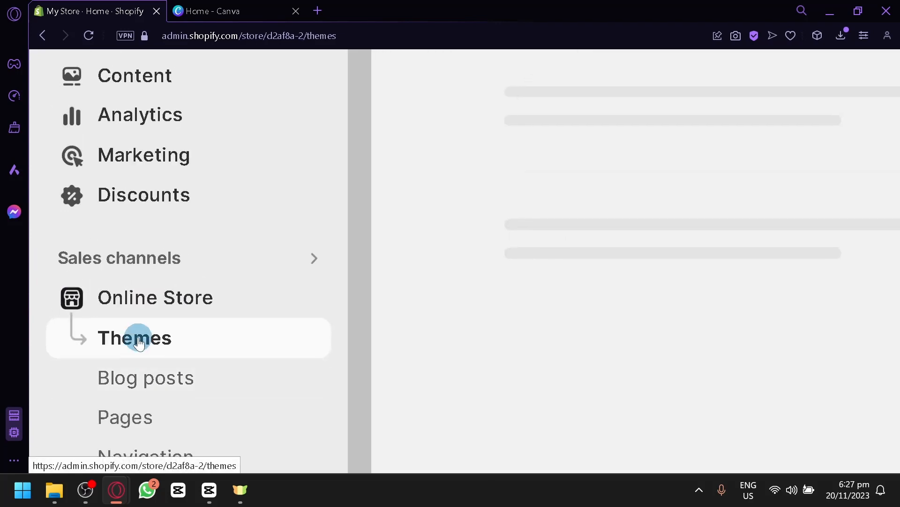
scroll(565, 218, down, 5)
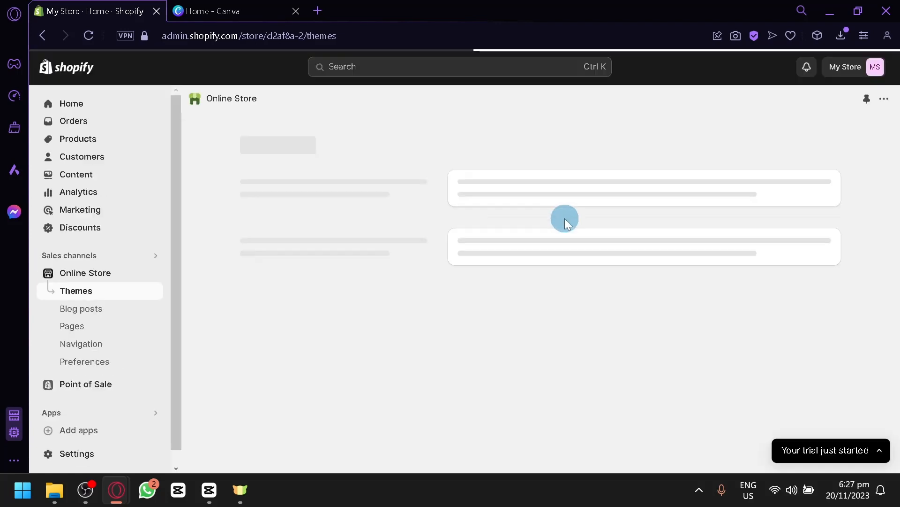
Look over the current theme, the theme library and the popular free themes on the Themes page
scroll(561, 291, down, 4)
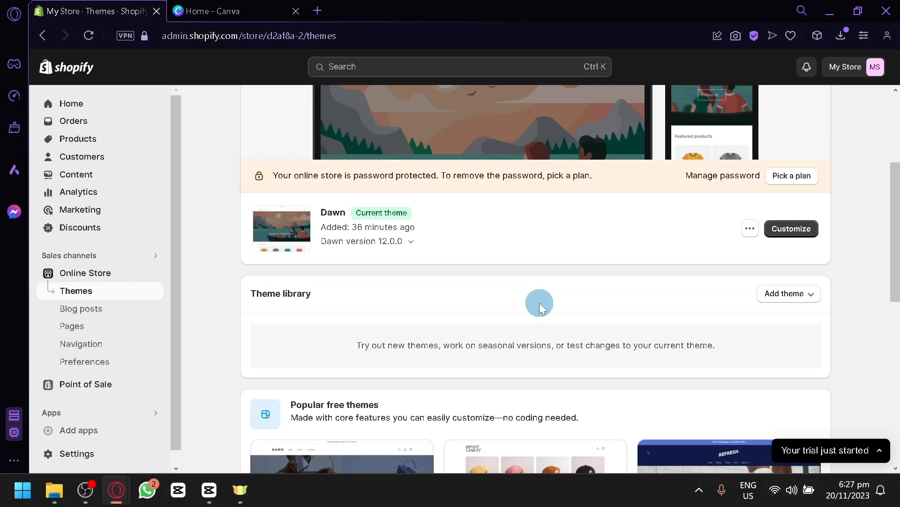
scroll(540, 302, up, 2)
scroll(539, 303, down, 2)
scroll(539, 302, up, 4)
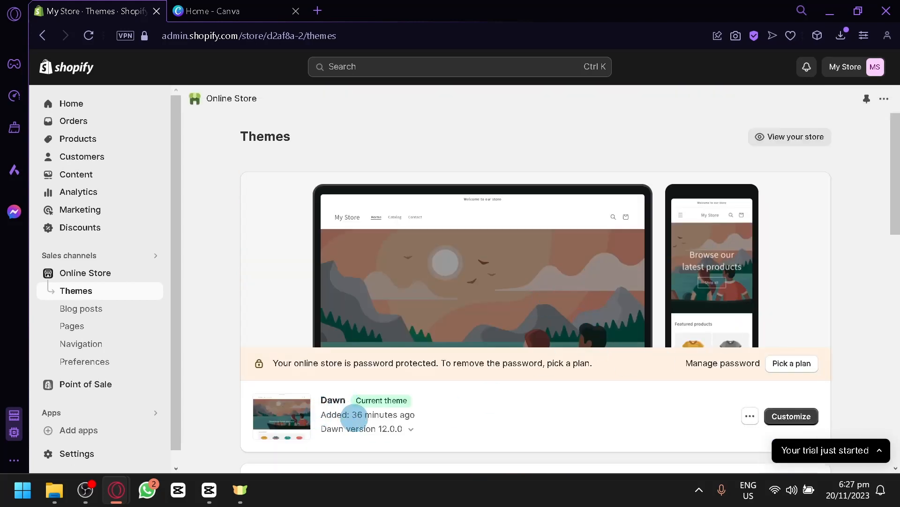
scroll(370, 375, down, 2)
scroll(382, 325, down, 2)
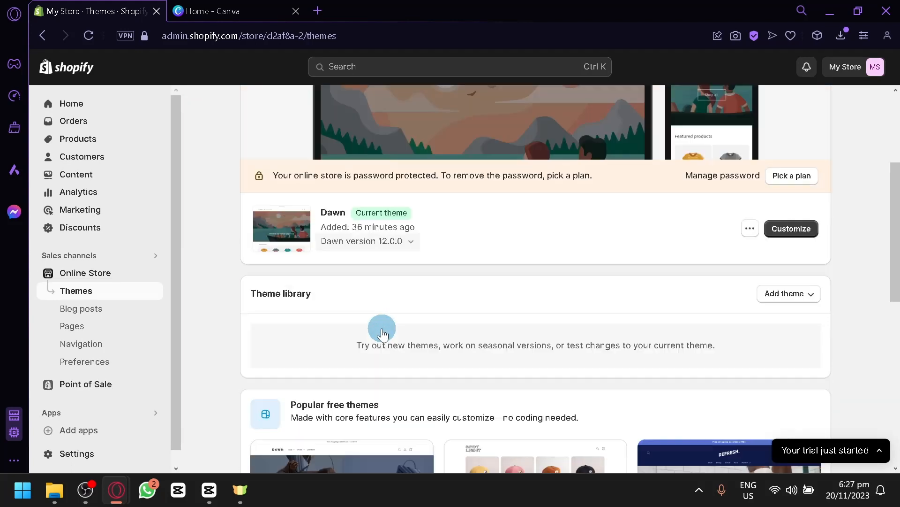
scroll(310, 302, up, 2)
scroll(316, 309, down, 6)
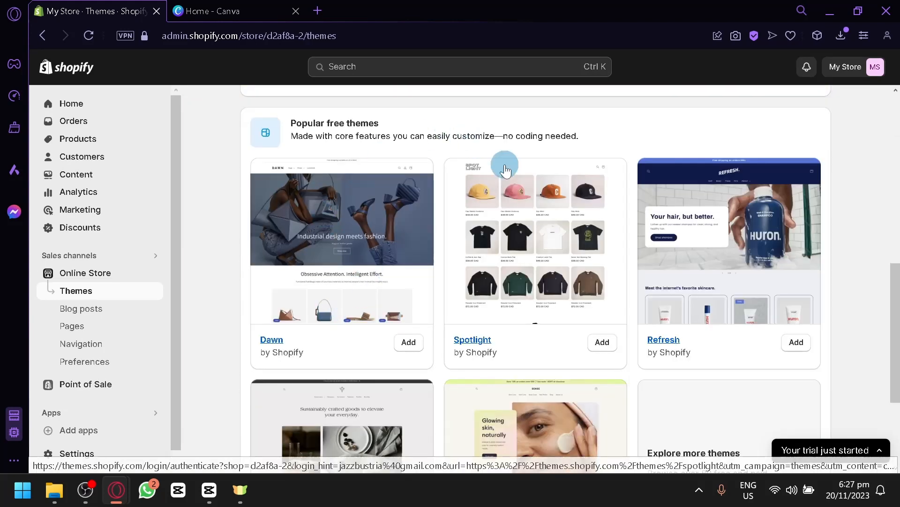
scroll(677, 195, down, 2)
scroll(668, 244, down, 2)
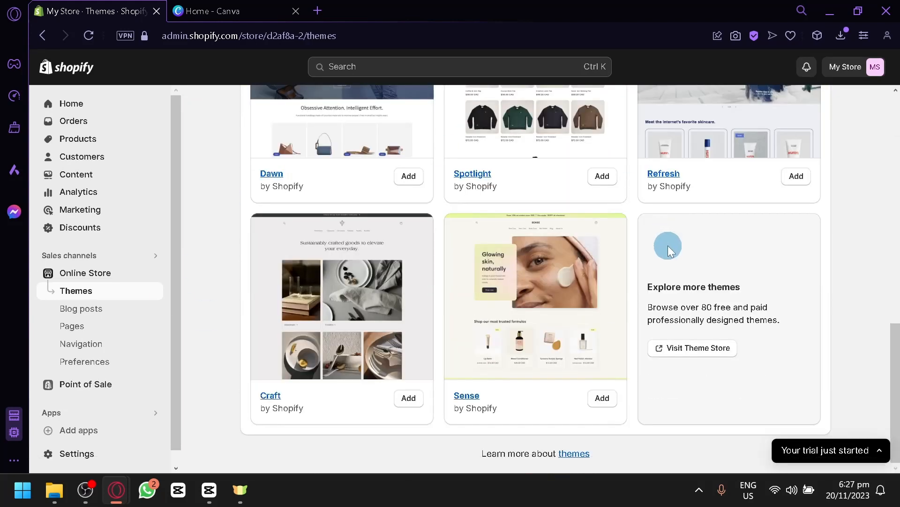
scroll(669, 272, up, 7)
scroll(668, 283, down, 4)
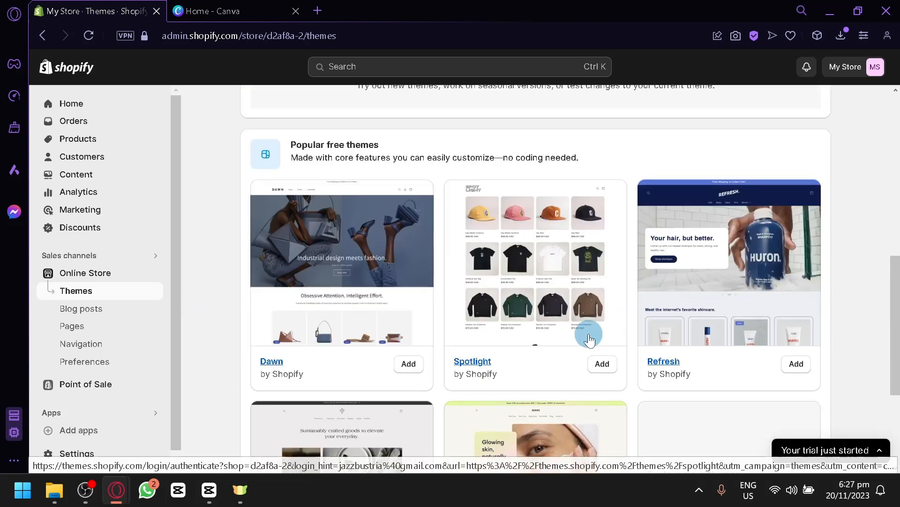
scroll(584, 332, up, 2)
scroll(594, 336, down, 4)
scroll(469, 334, up, 4)
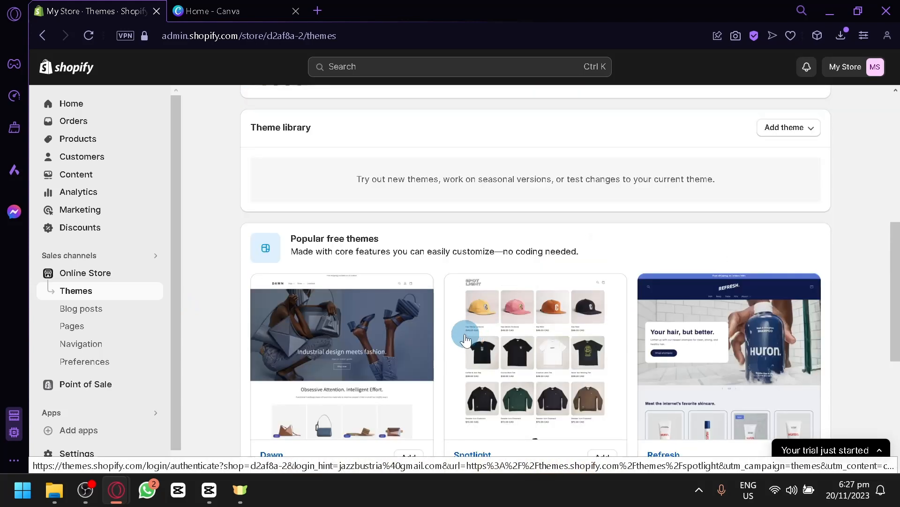
scroll(464, 334, down, 2)
scroll(465, 335, up, 8)
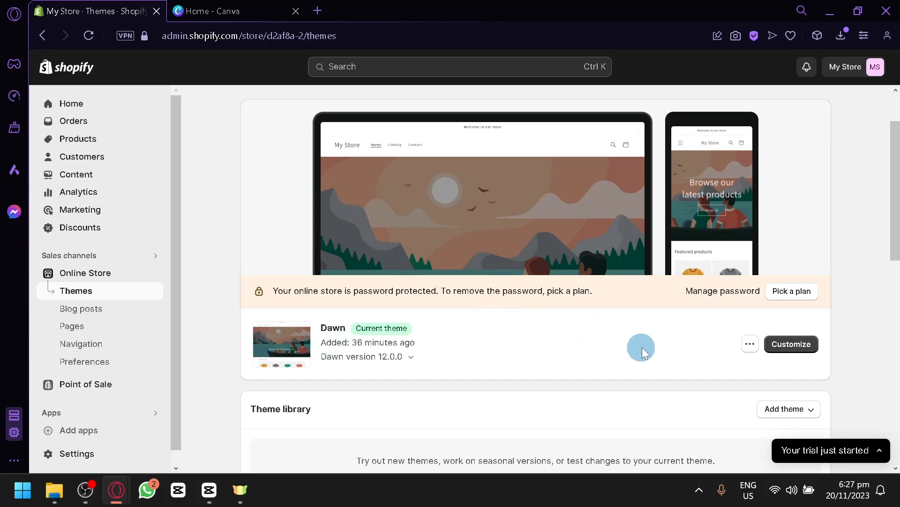
Open the current Dawn theme for customization
scroll(639, 345, up, 2)
click(792, 416)
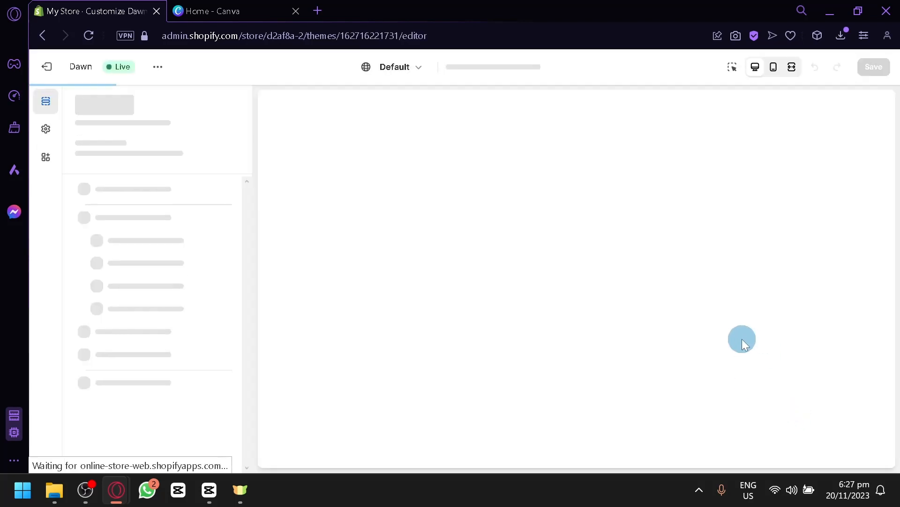
Examine the home page preview from the header and image banner through the featured products to the footer
scroll(632, 243, down, 2)
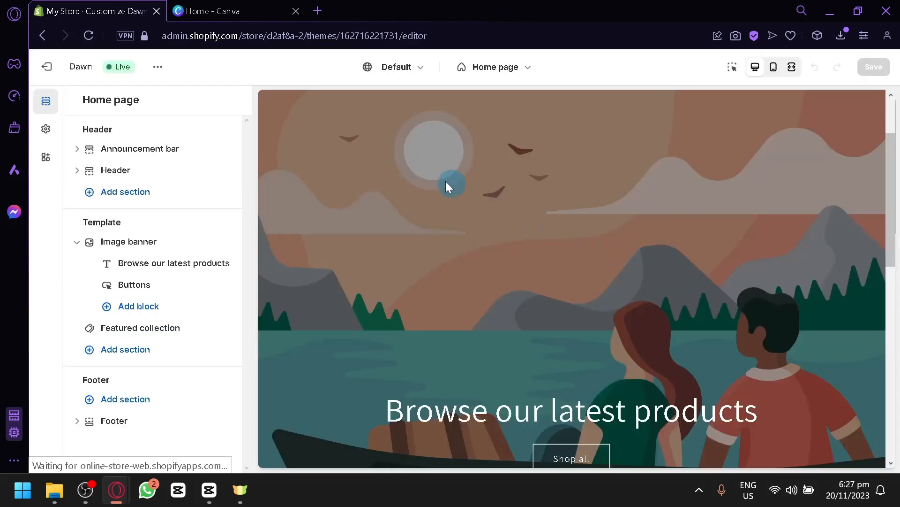
scroll(744, 371, down, 2)
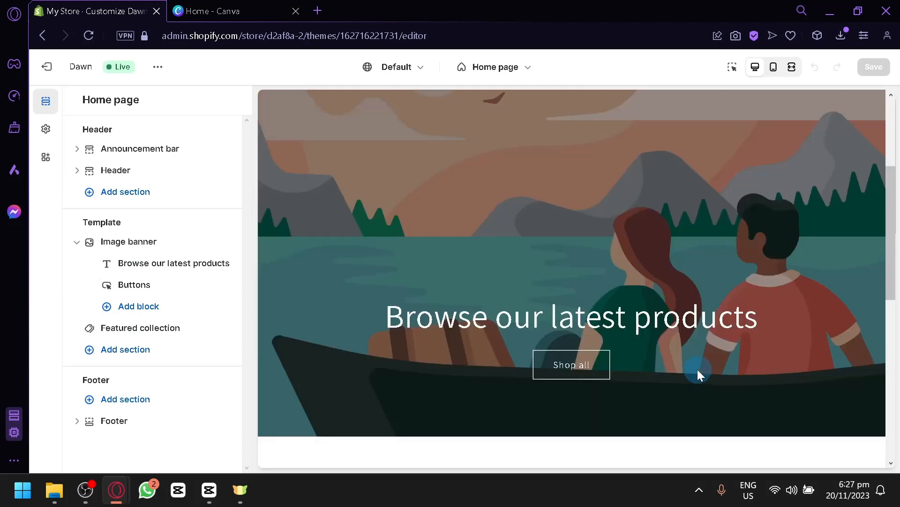
scroll(558, 347, down, 4)
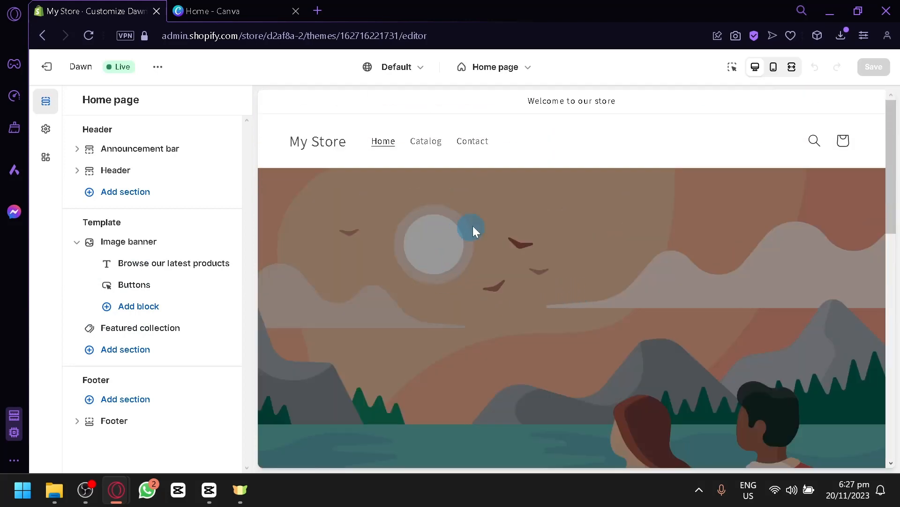
scroll(710, 226, down, 5)
scroll(593, 308, down, 4)
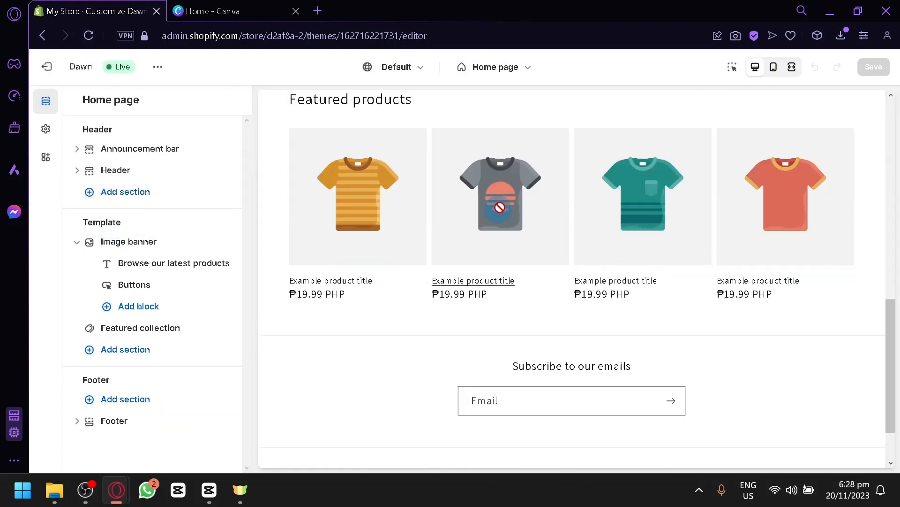
click(544, 194)
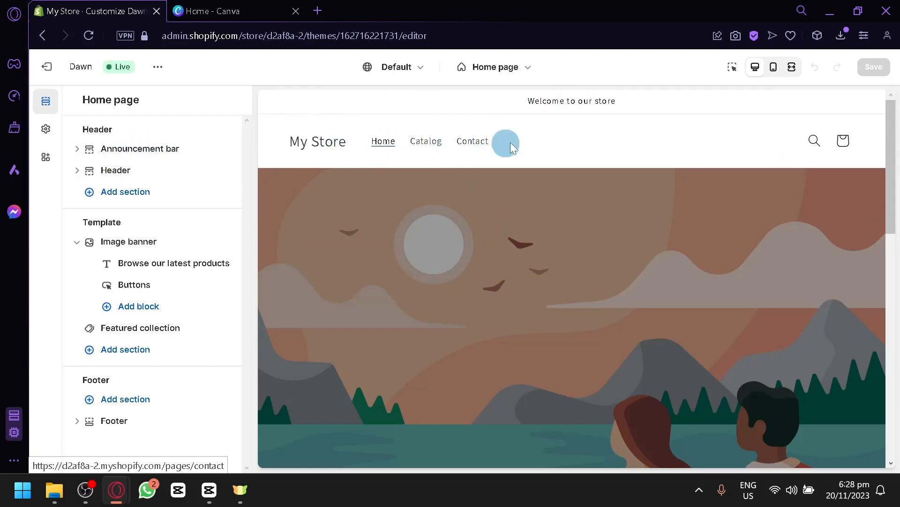
scroll(537, 288, down, 15)
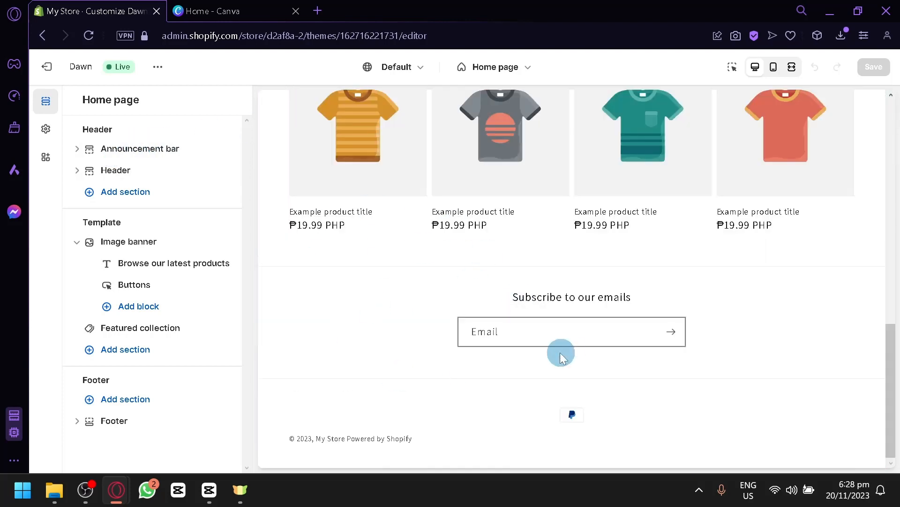
scroll(562, 357, up, 15)
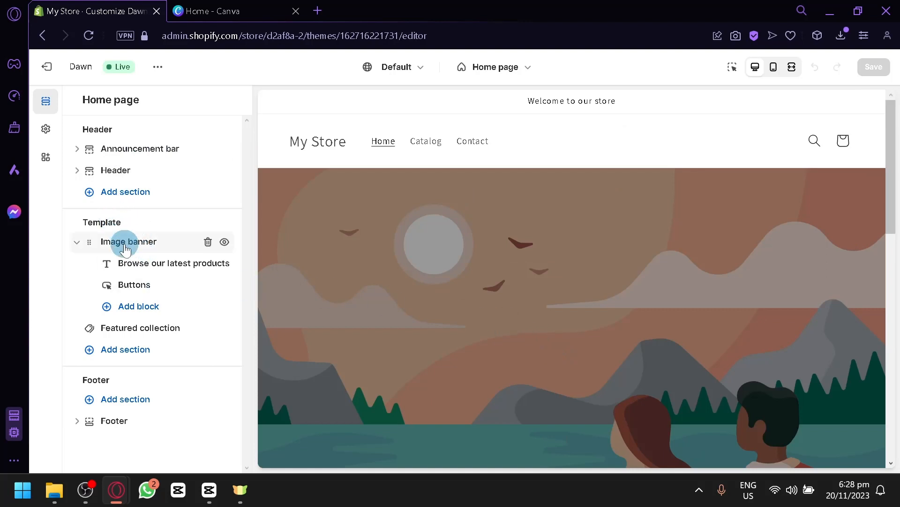
Remove the Buttons block and the "Browse our latest products" heading block from the Image banner section, and check the preview
scroll(485, 288, down, 4)
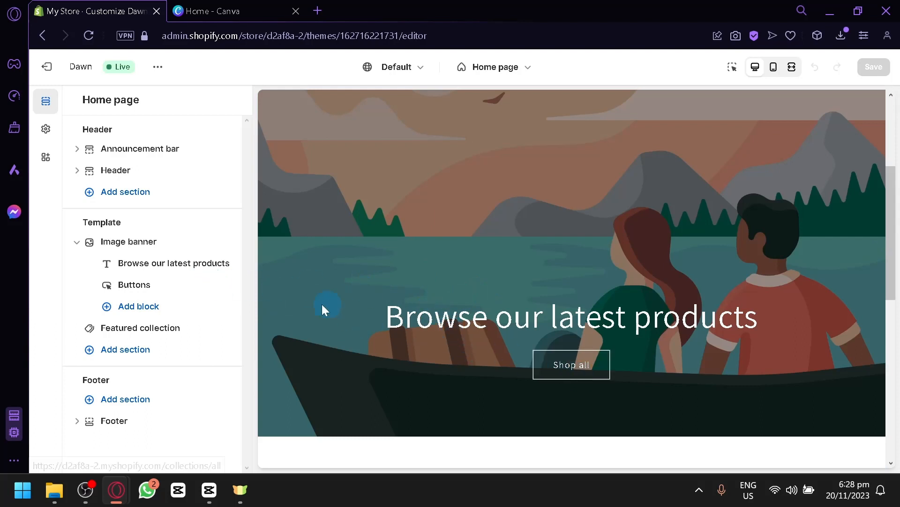
click(208, 284)
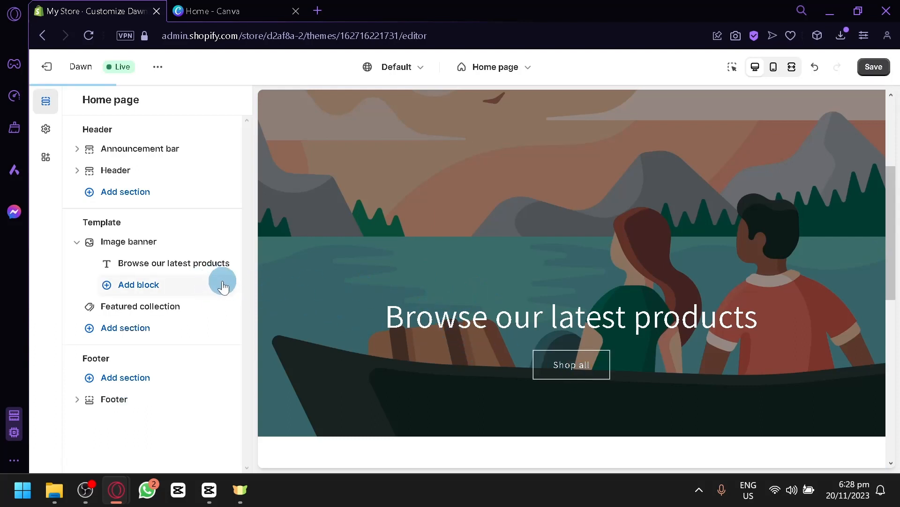
click(207, 264)
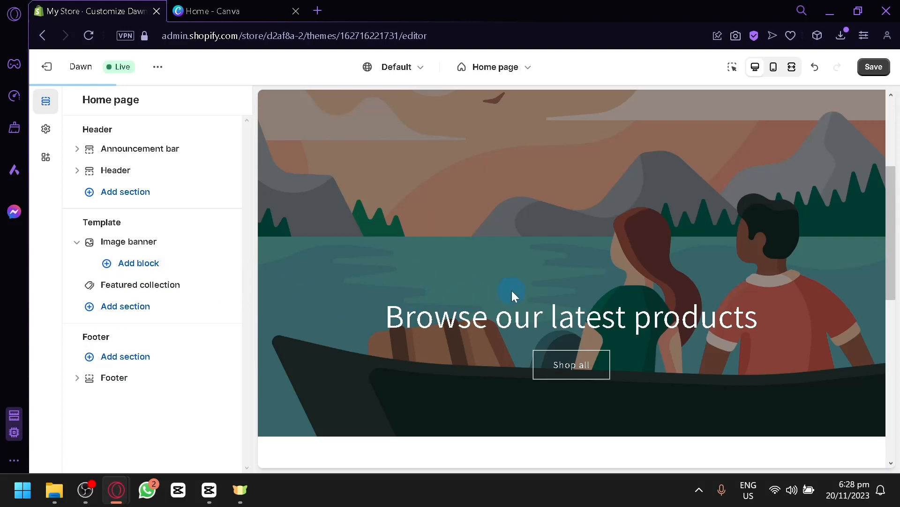
scroll(560, 307, down, 4)
scroll(560, 307, up, 2)
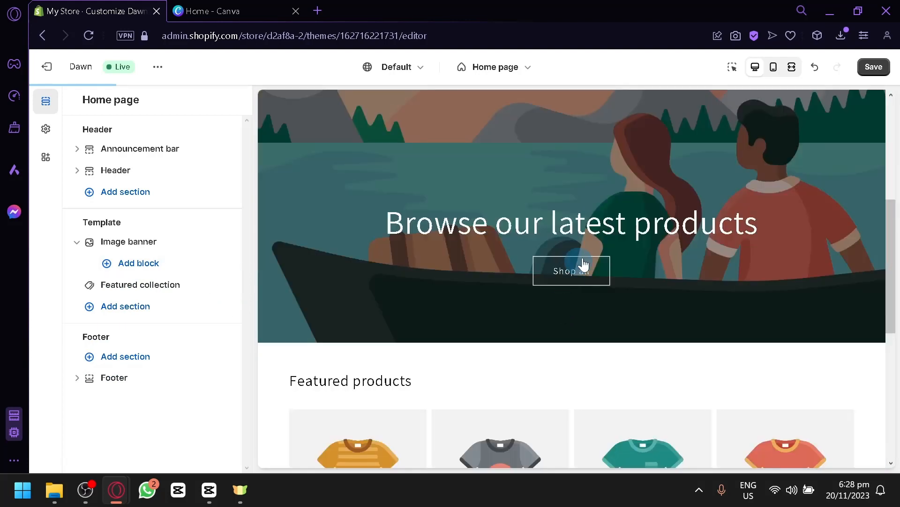
scroll(375, 248, down, 5)
scroll(516, 267, up, 4)
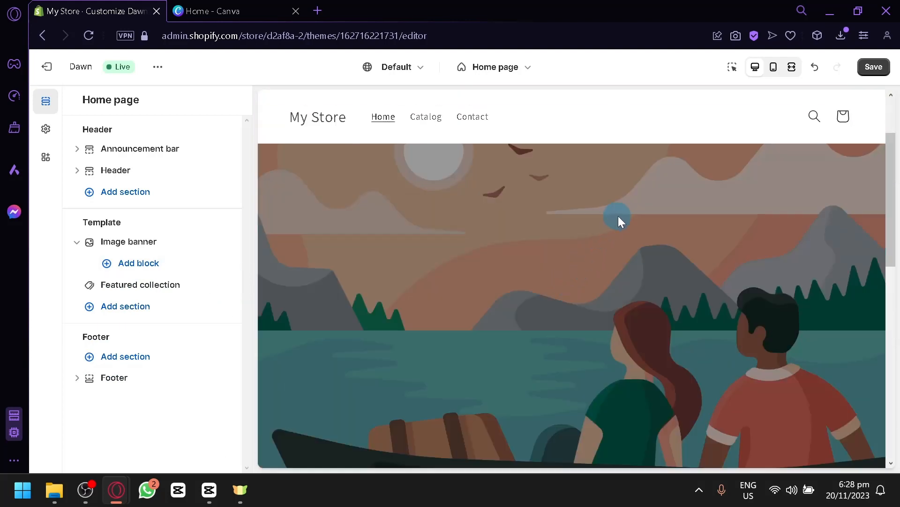
scroll(643, 240, down, 4)
scroll(666, 264, up, 4)
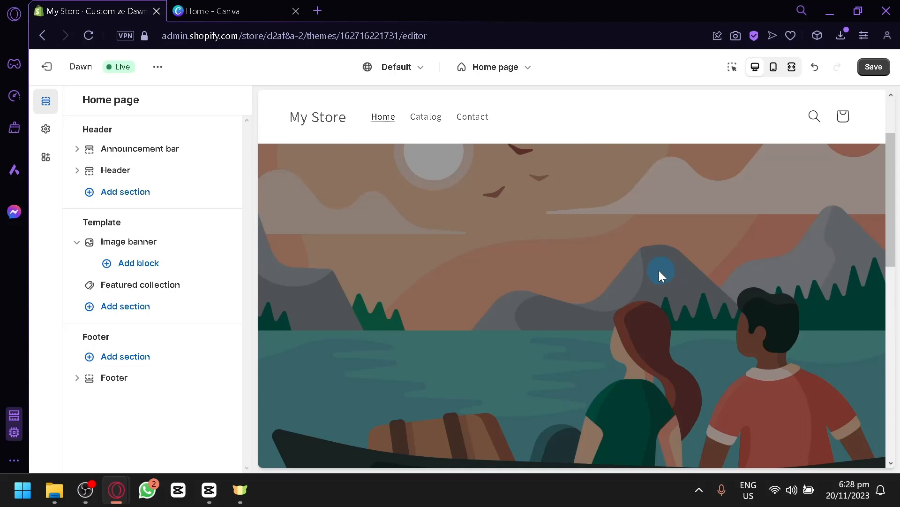
Set the image banner's first image to the free rack-of-womens-clothing picture from the Shop Local category
click(144, 247)
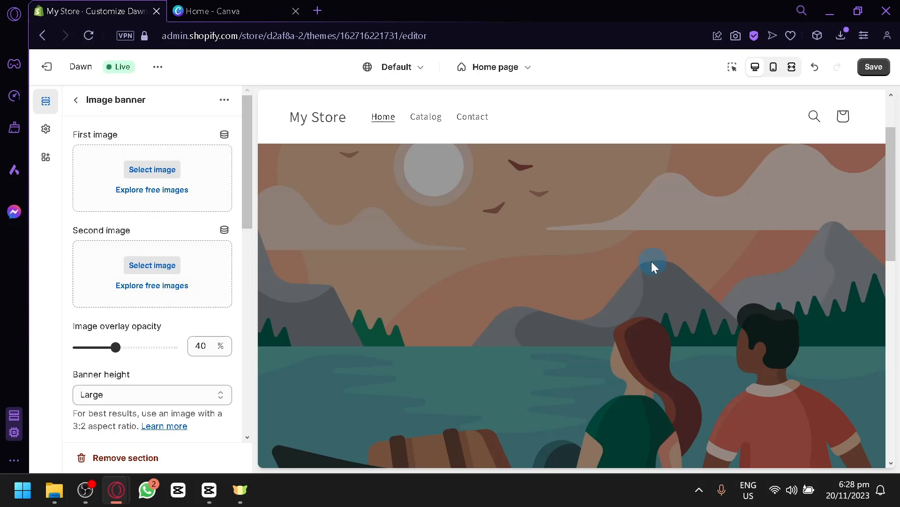
scroll(604, 302, down, 4)
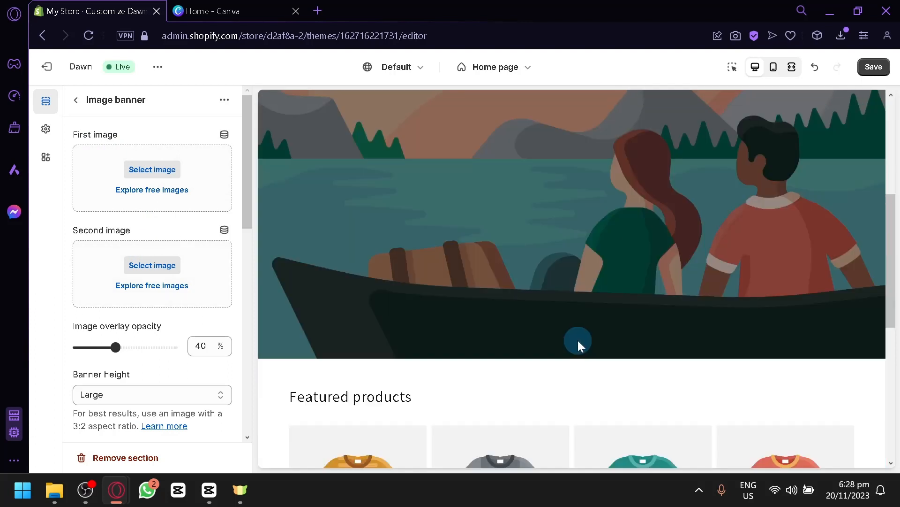
scroll(578, 340, up, 4)
click(155, 191)
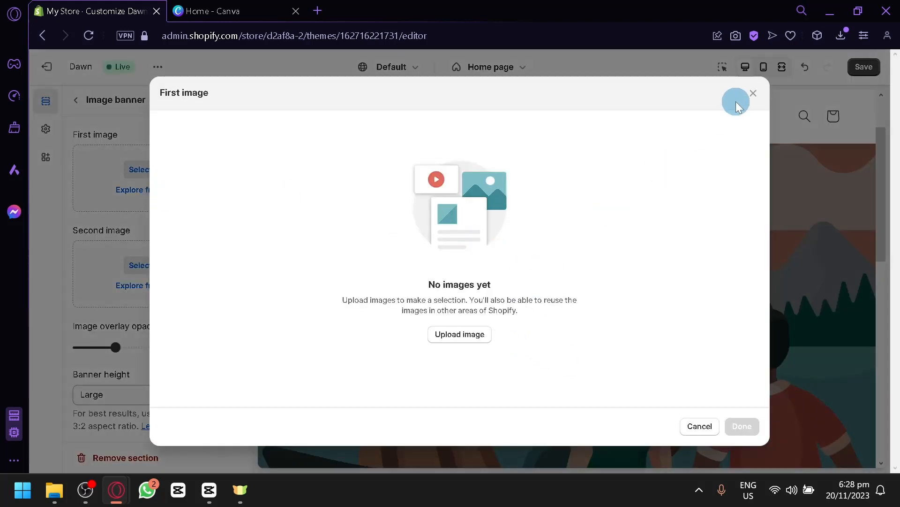
click(751, 94)
click(169, 189)
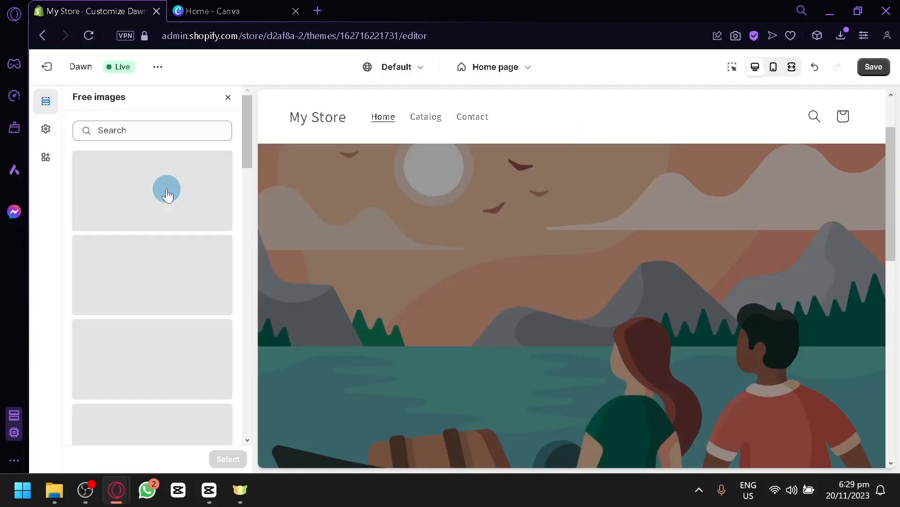
click(177, 202)
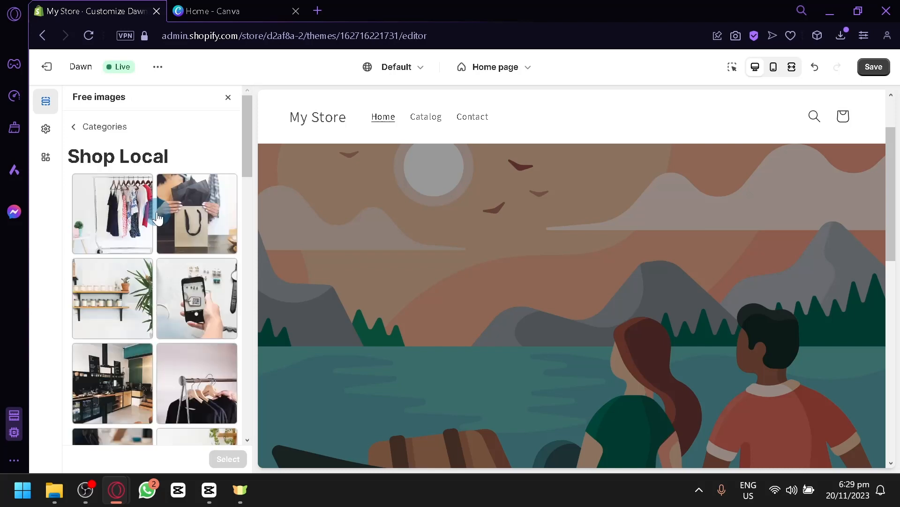
click(138, 217)
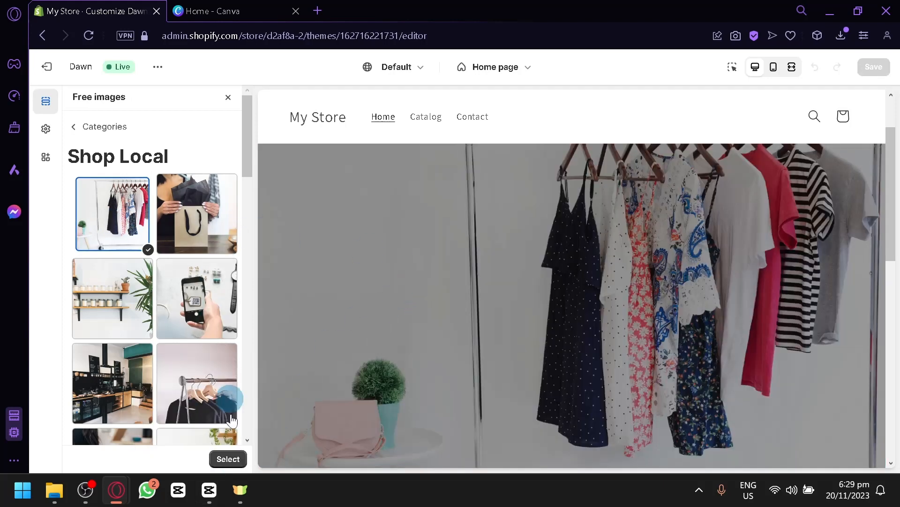
click(228, 458)
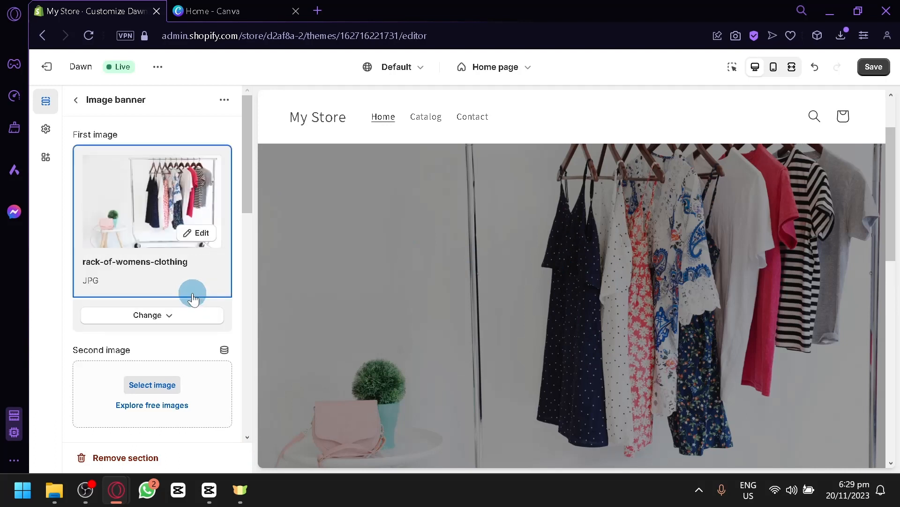
Set the image banner's second image to the free small-business-interior picture from the Shop Local category, and check the preview
scroll(192, 298, down, 2)
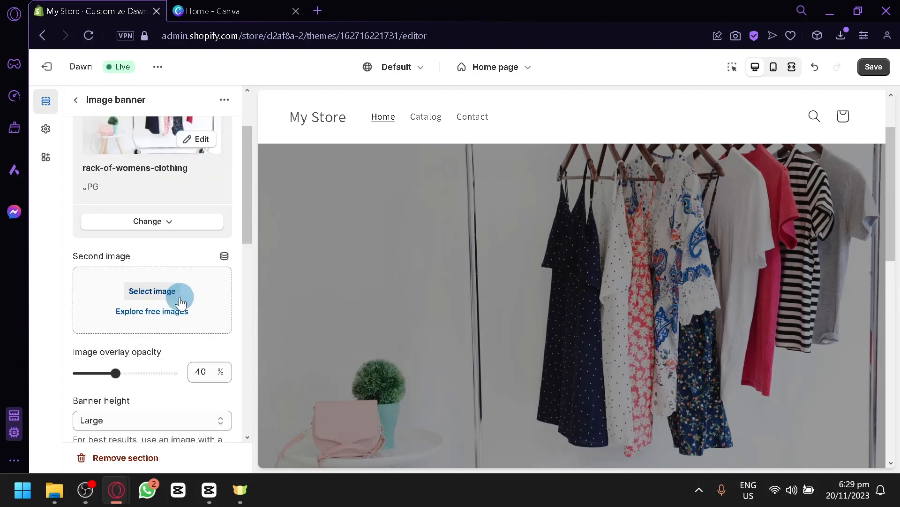
click(187, 312)
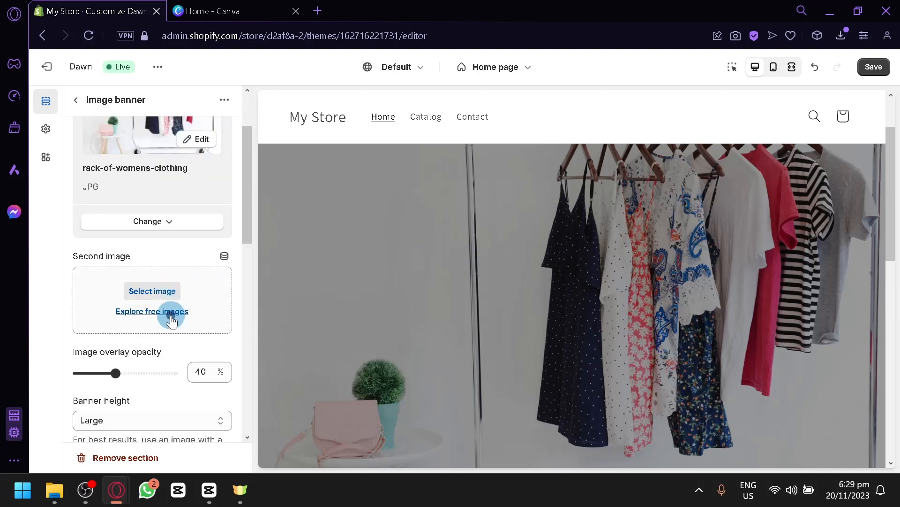
click(184, 260)
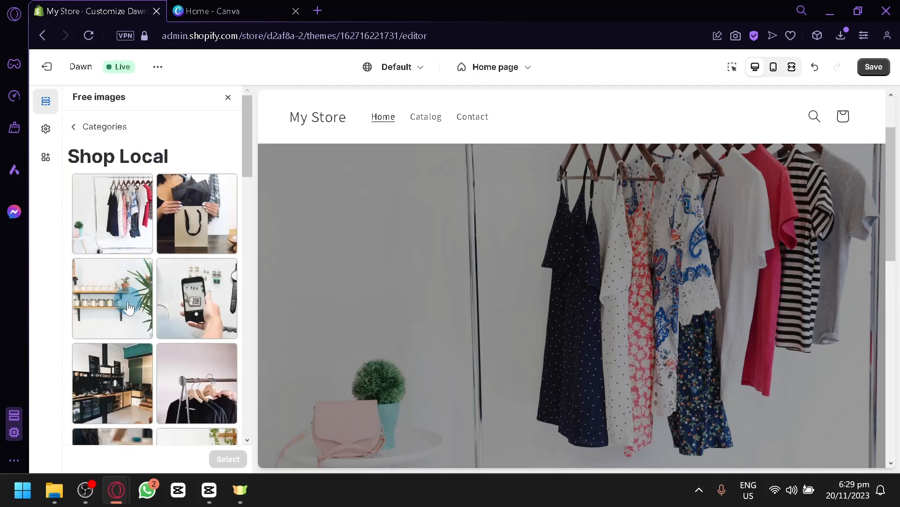
click(150, 328)
click(230, 458)
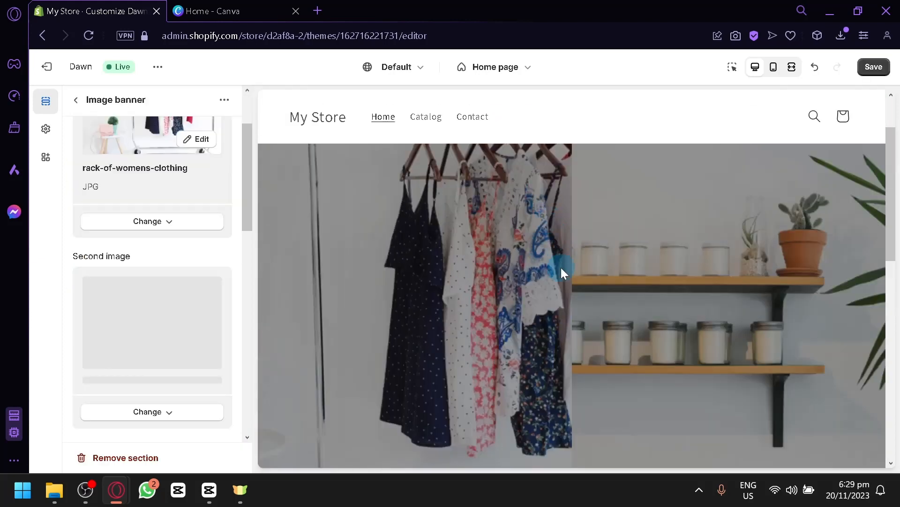
scroll(112, 301, up, 2)
scroll(113, 302, down, 4)
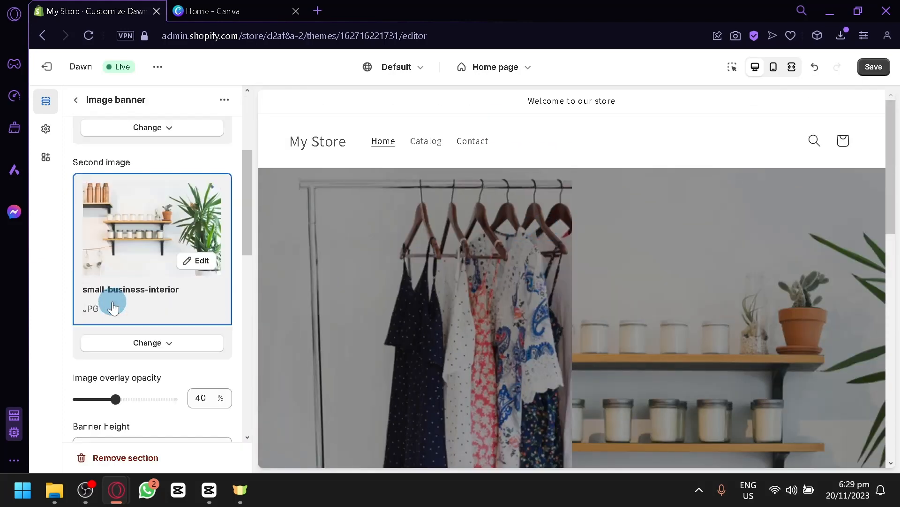
scroll(506, 302, down, 4)
scroll(505, 302, up, 2)
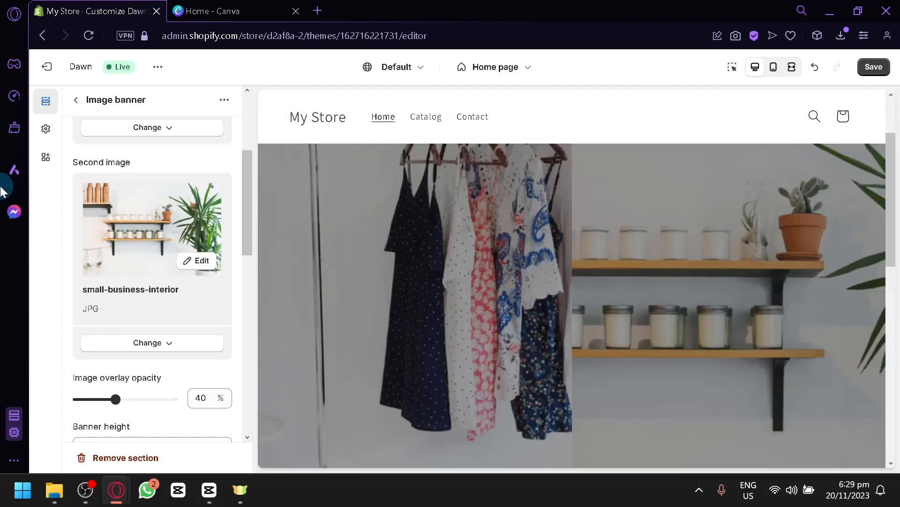
Examine the first image's preview and edit details, including its URL handle and alt text, and close them without changes
scroll(164, 299, up, 4)
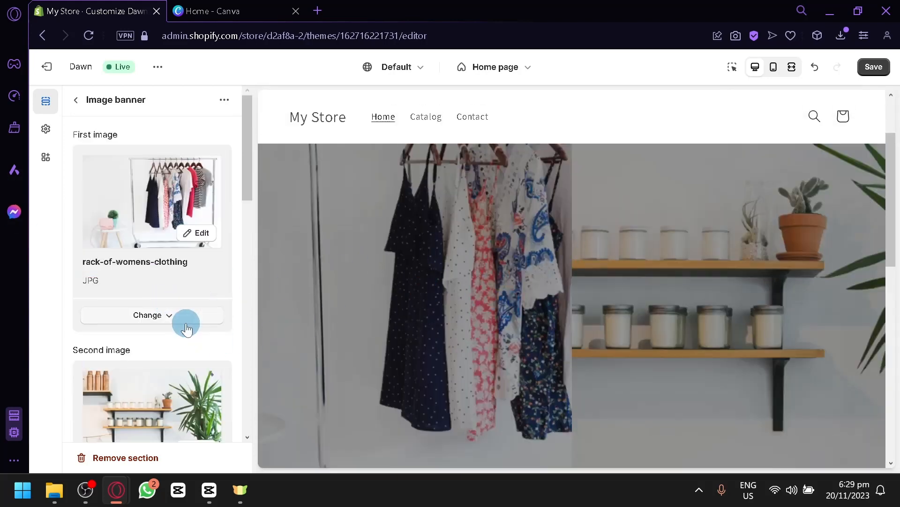
click(224, 202)
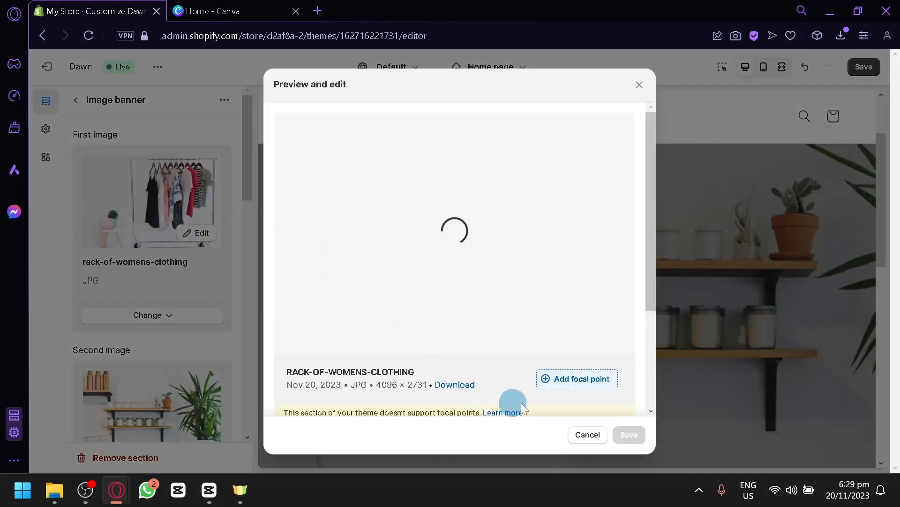
scroll(539, 338, down, 3)
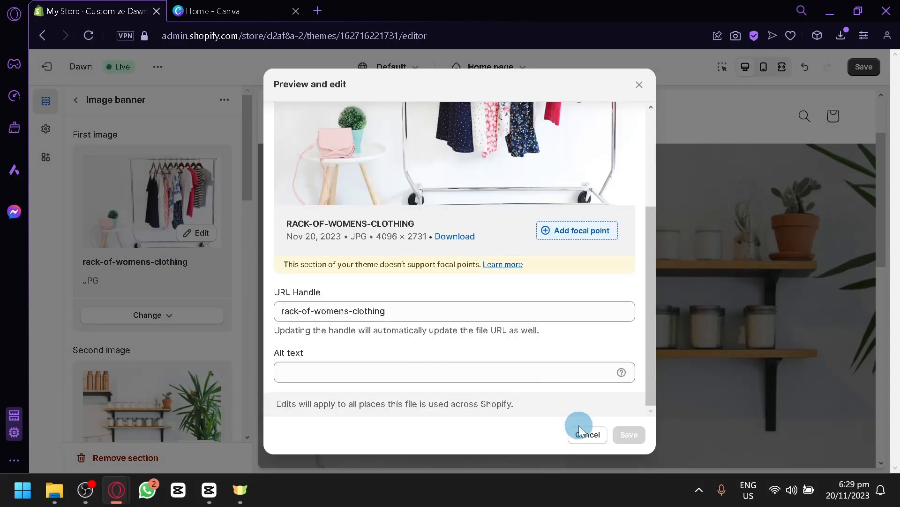
click(584, 431)
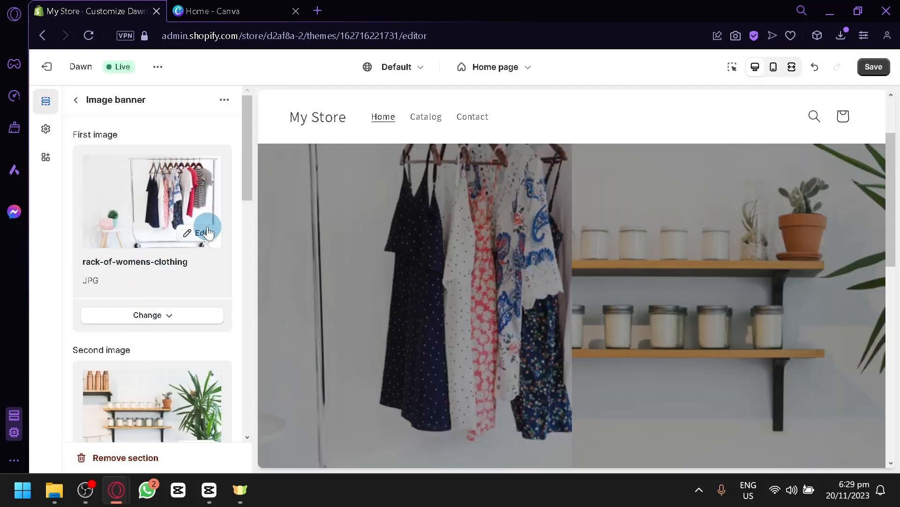
click(193, 235)
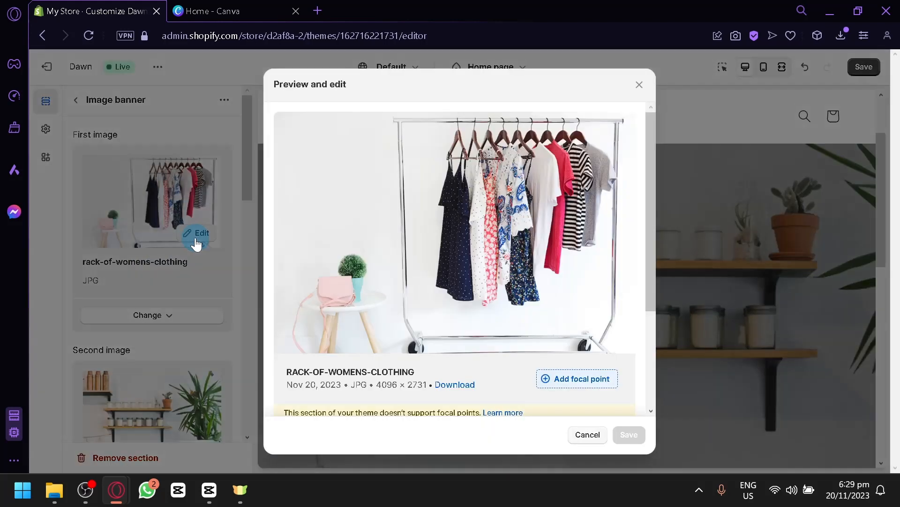
click(639, 84)
Remove both the first and the second image from the Image banner section
click(155, 324)
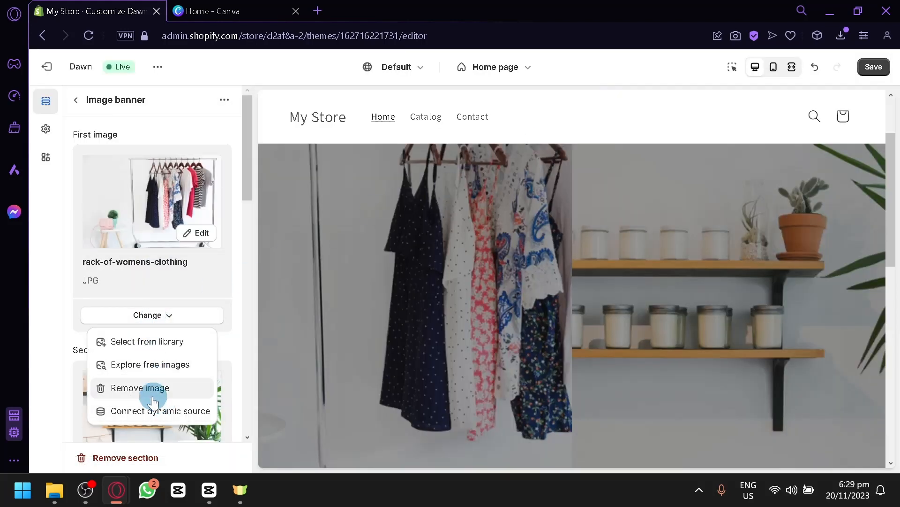
click(150, 387)
click(179, 406)
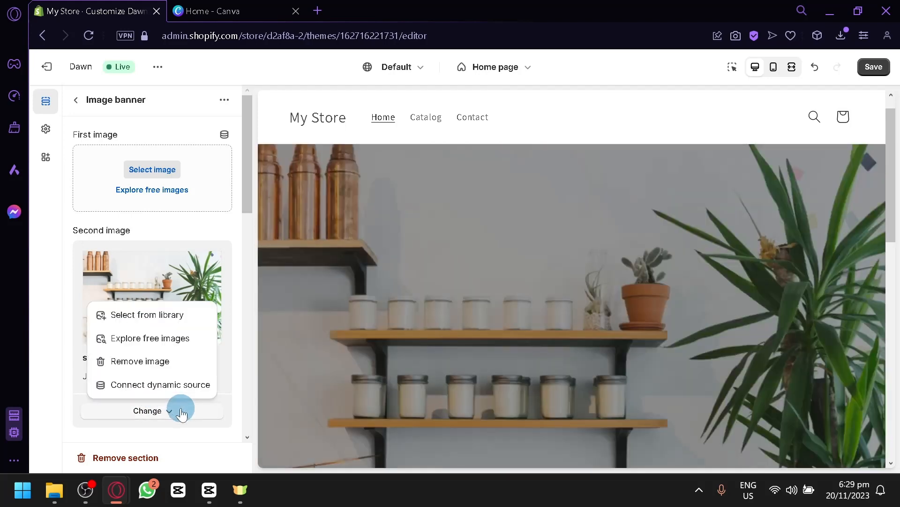
click(169, 364)
scroll(155, 319, up, 5)
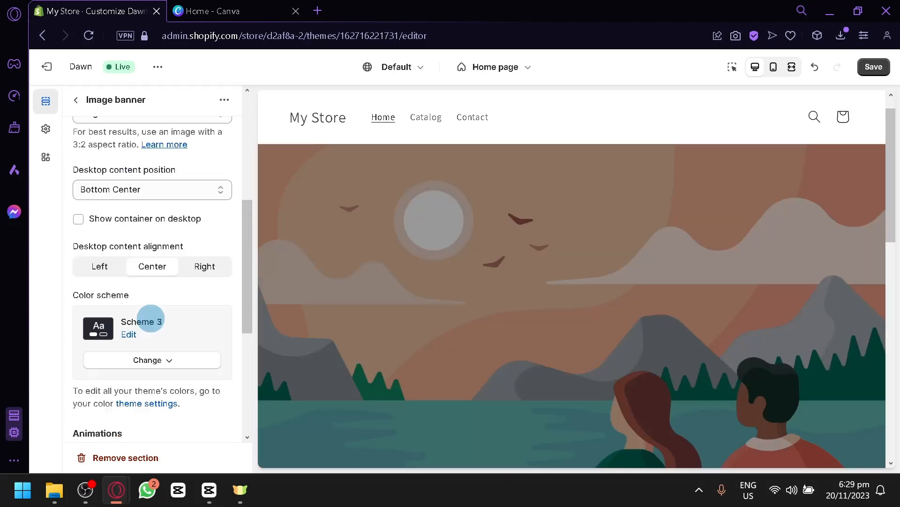
scroll(155, 319, up, 2)
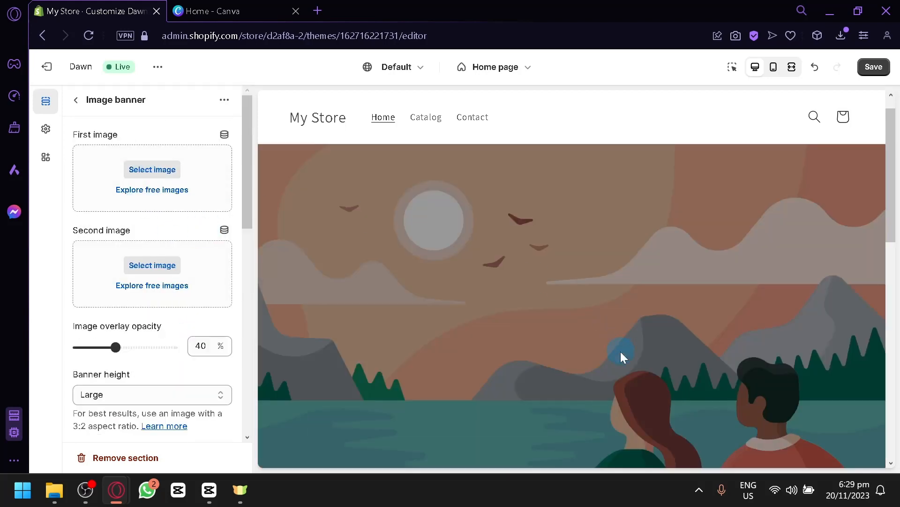
Try the image banner's overlay opacity at 0% and set it to 60%
scroll(621, 356, down, 5)
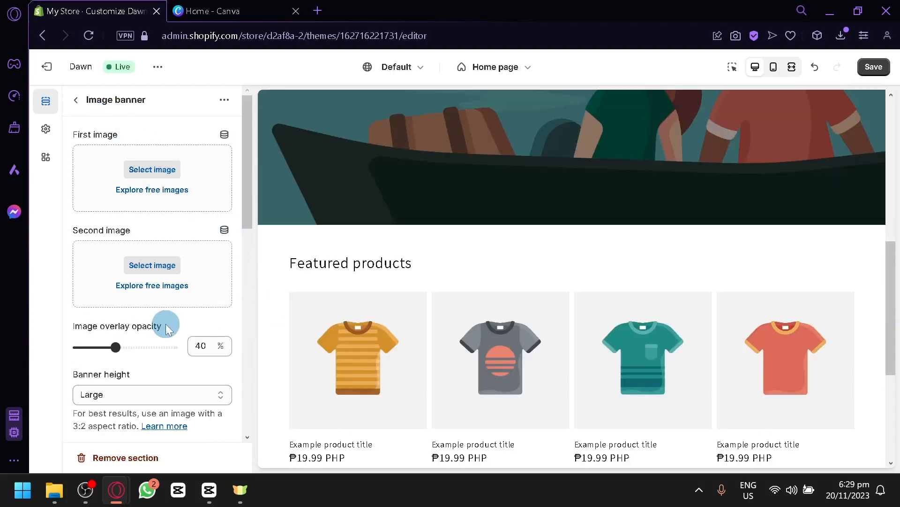
scroll(168, 328, down, 2)
scroll(125, 276, down, 2)
scroll(133, 274, up, 2)
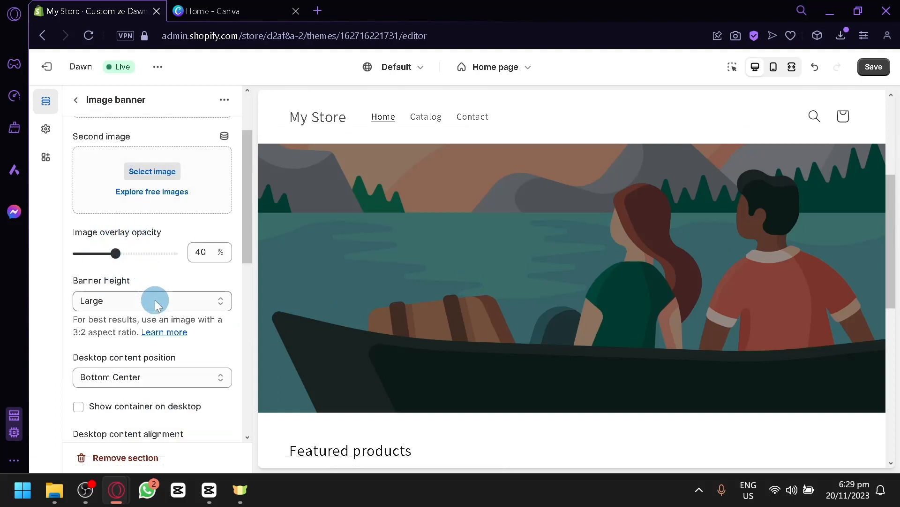
scroll(160, 290, down, 2)
scroll(150, 197, up, 2)
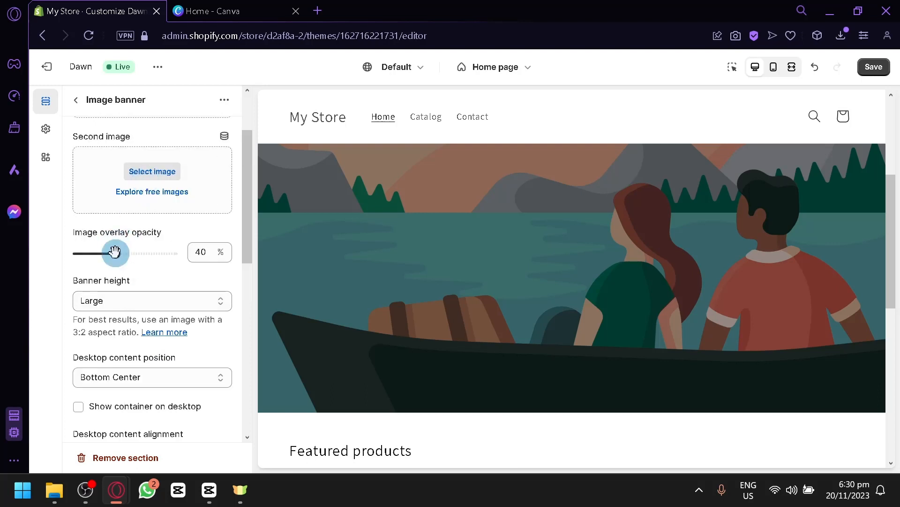
drag(115, 254, 78, 253)
drag(118, 255, 69, 253)
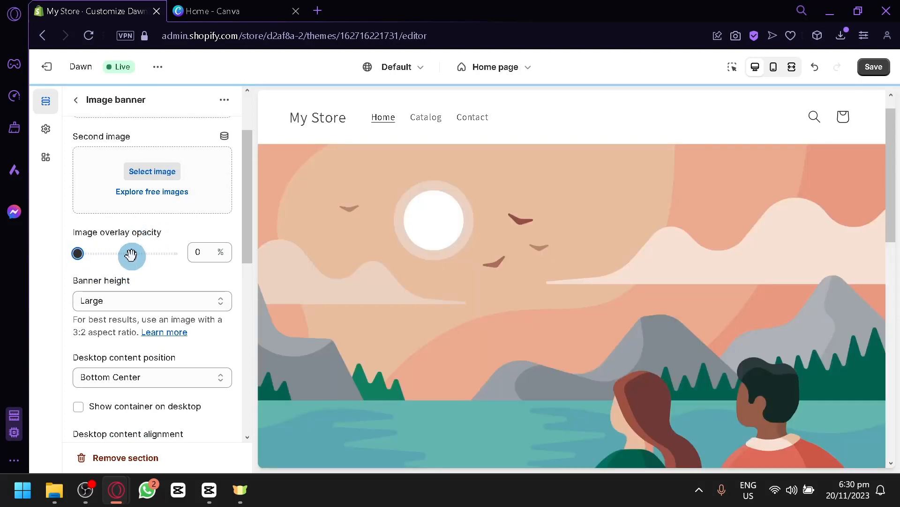
click(131, 254)
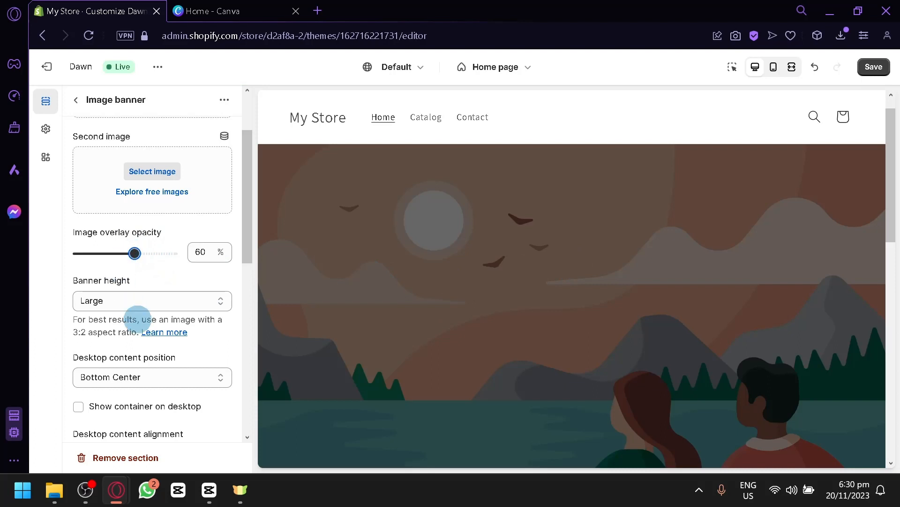
Compare the Small and Medium banner heights in the preview and set the banner height to Small
click(132, 307)
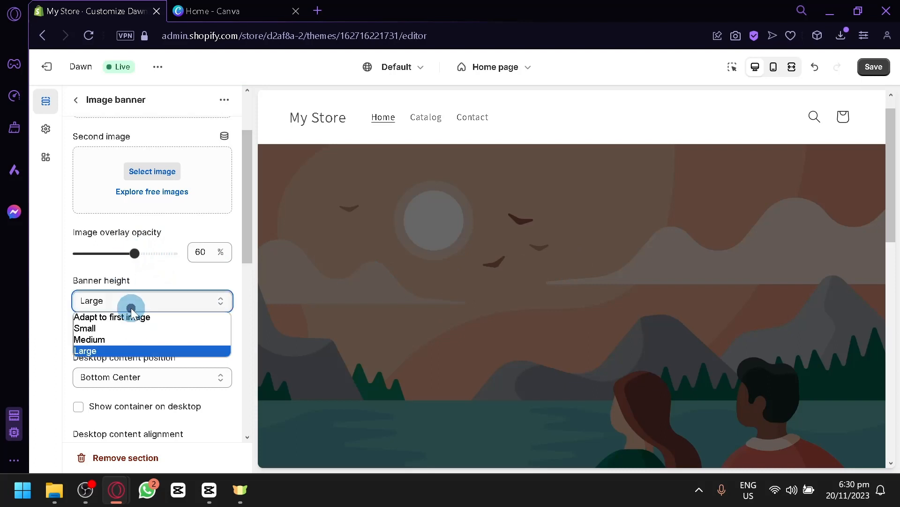
click(114, 328)
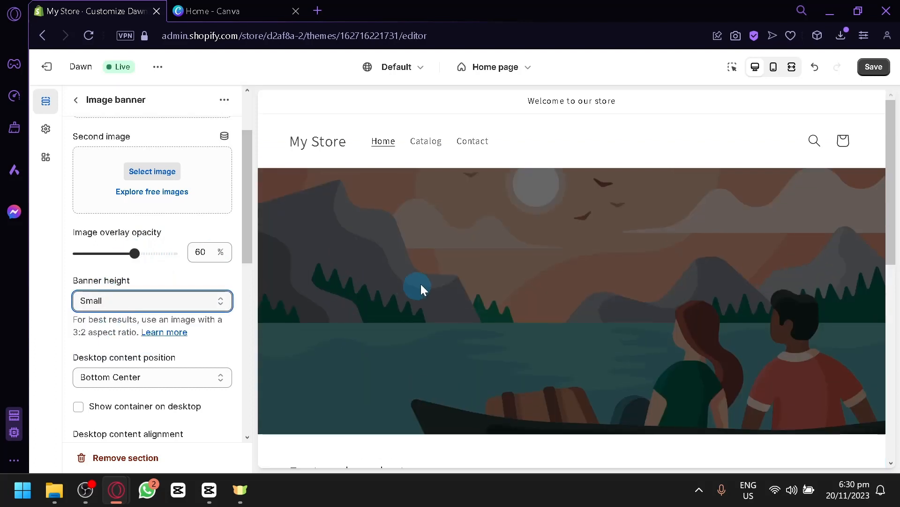
click(167, 298)
click(142, 338)
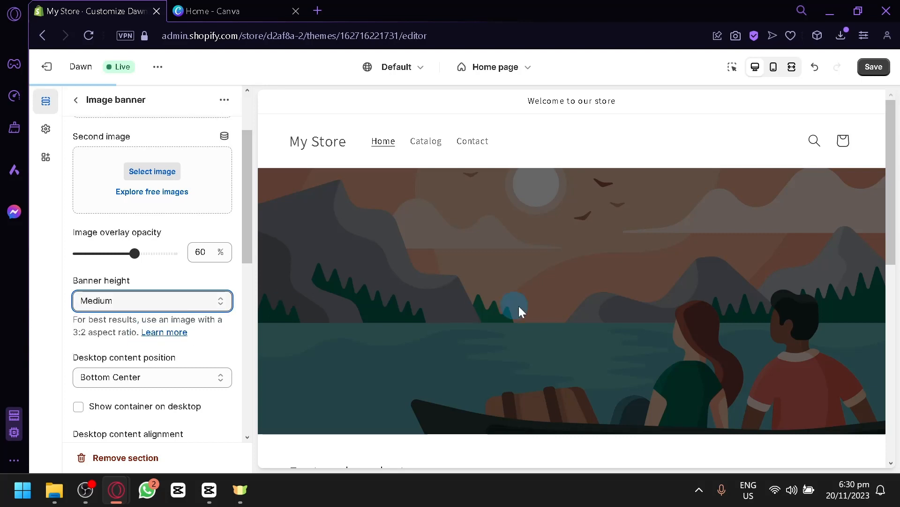
click(175, 299)
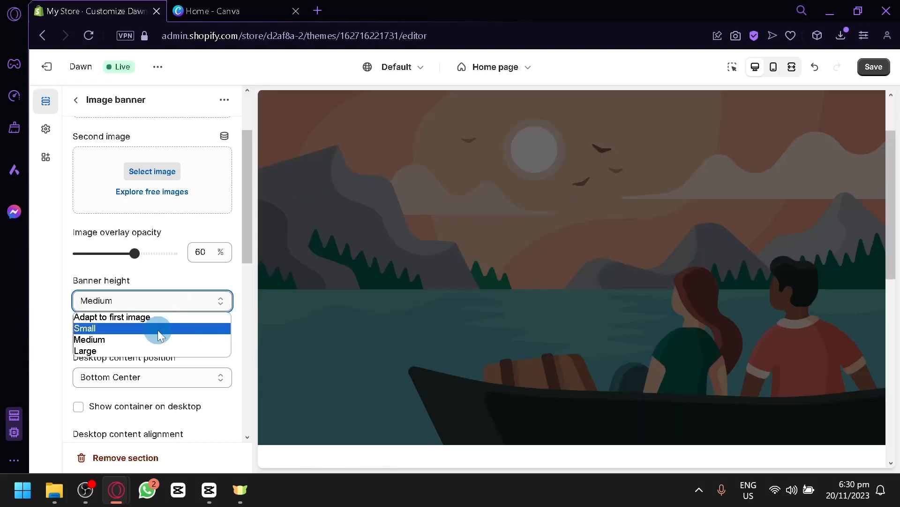
click(158, 329)
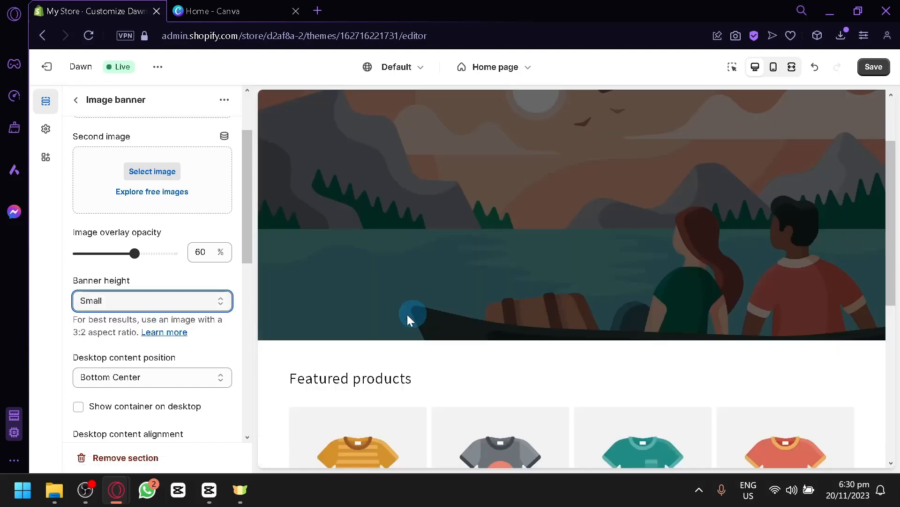
scroll(169, 369, down, 2)
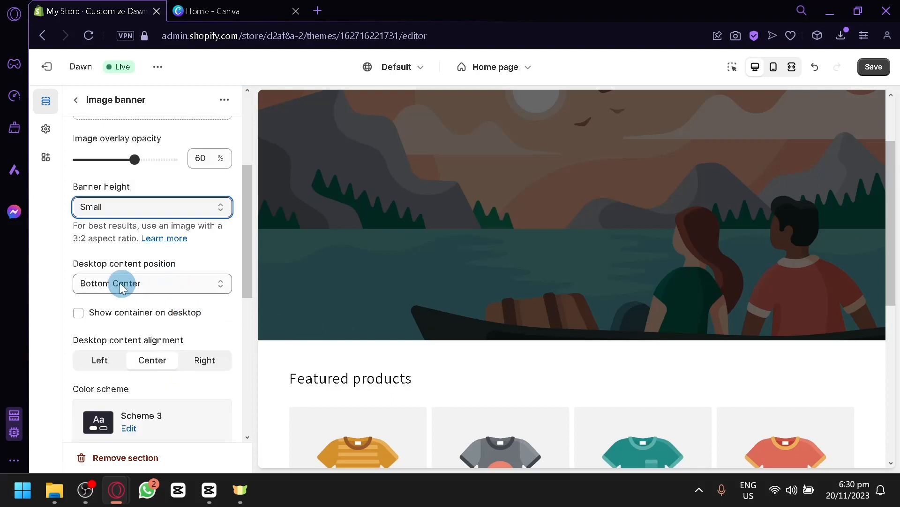
scroll(616, 279, up, 2)
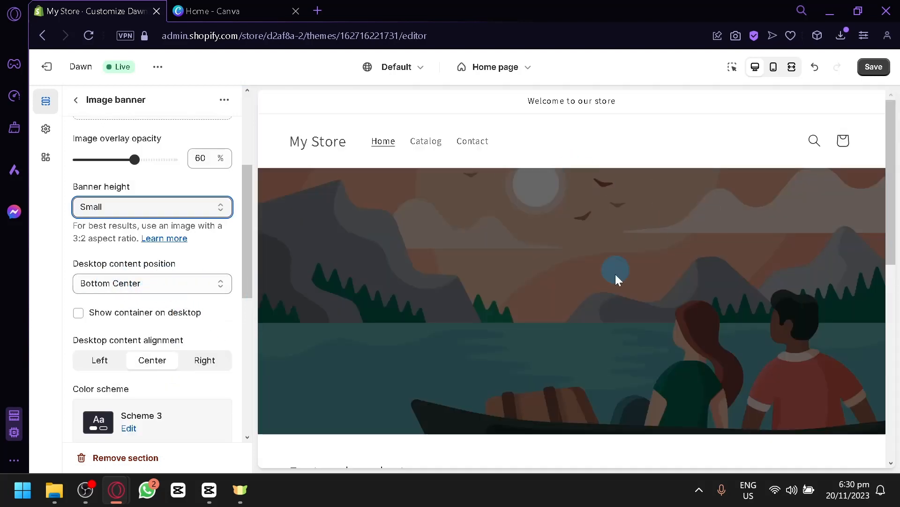
Try the Zoom in on scroll and Ambient movement image behaviors on the banner, and check the preview
scroll(161, 316, down, 5)
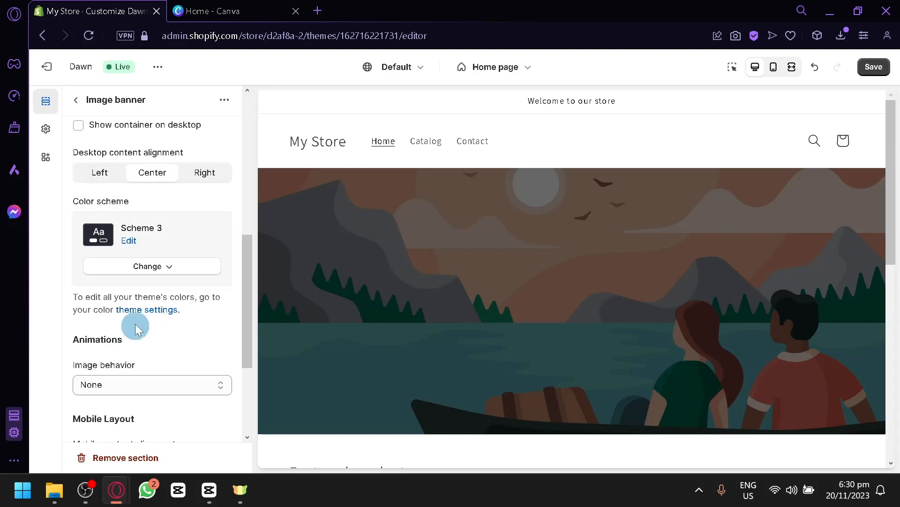
click(151, 291)
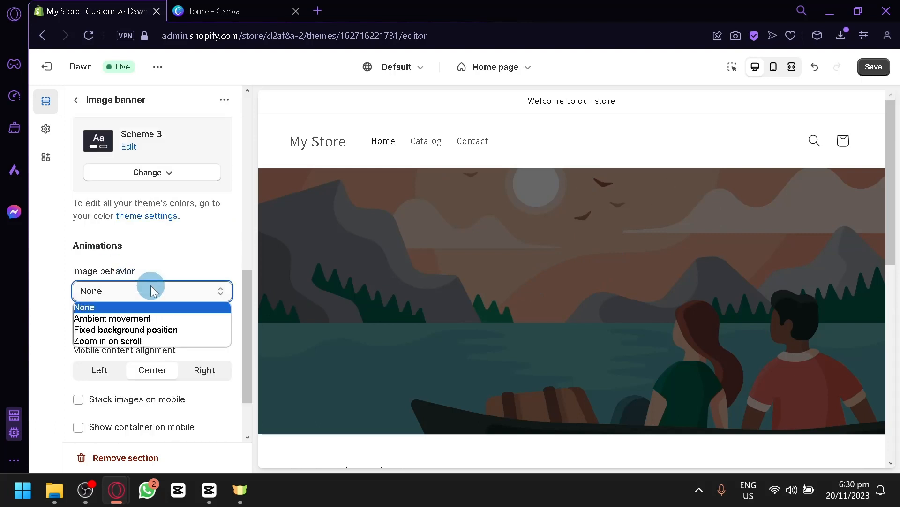
click(171, 341)
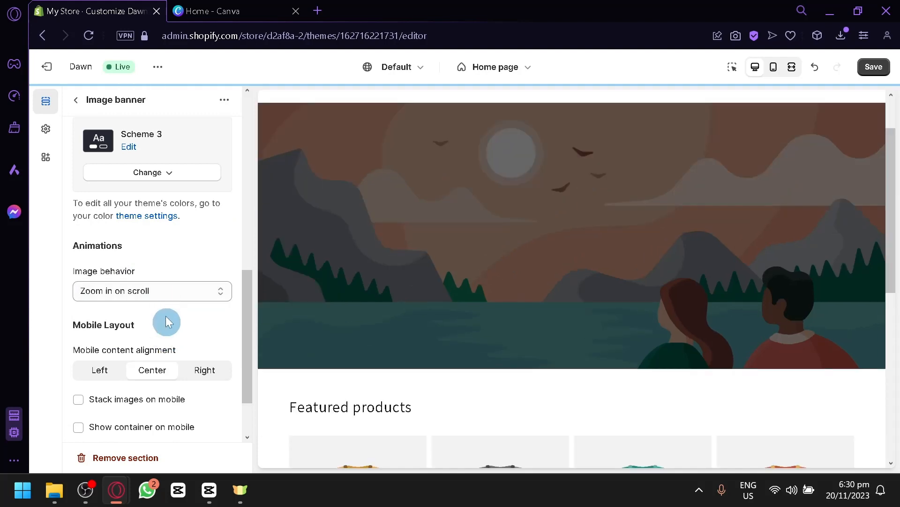
click(161, 292)
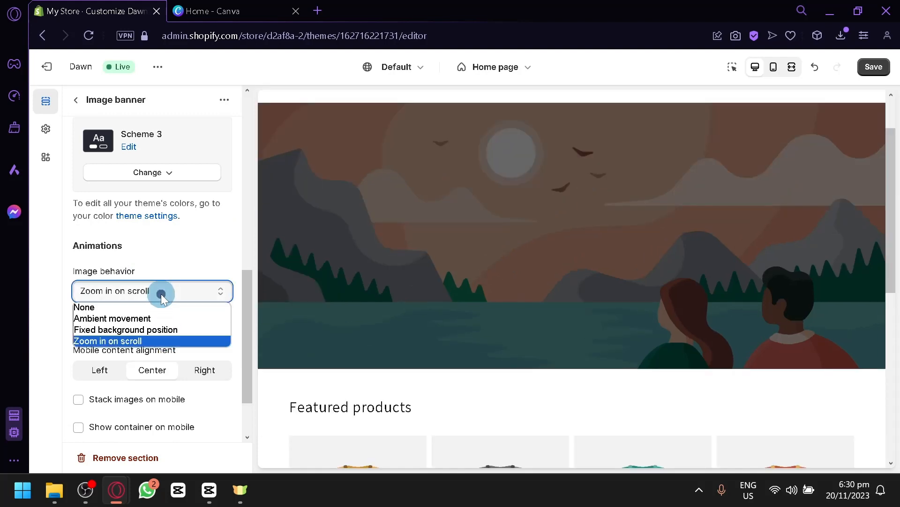
click(156, 319)
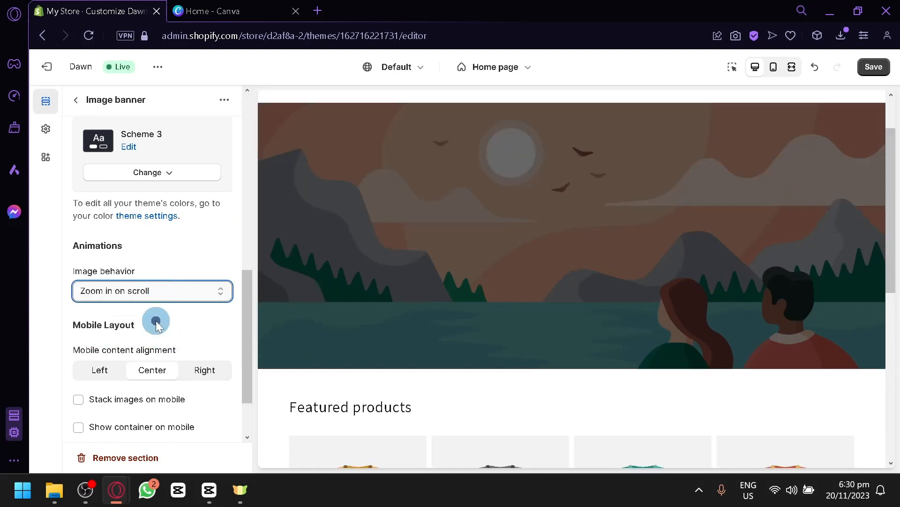
scroll(442, 311, down, 4)
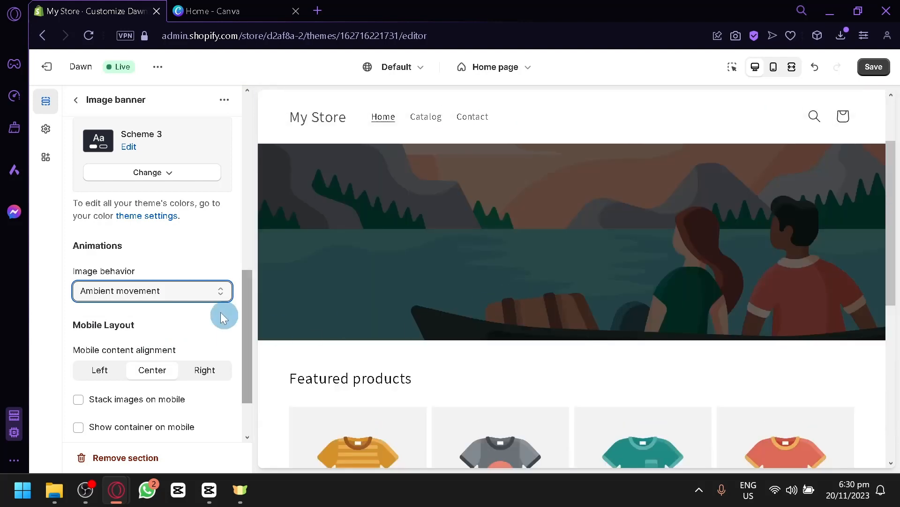
Set the banner's image behavior to Zoom in on scroll and check the animation in the preview
click(181, 293)
click(162, 318)
click(156, 341)
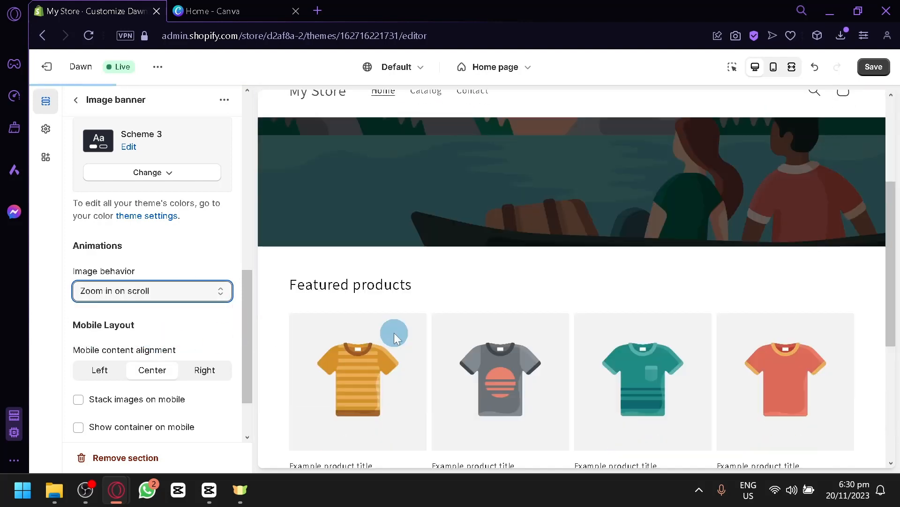
scroll(394, 333, down, 5)
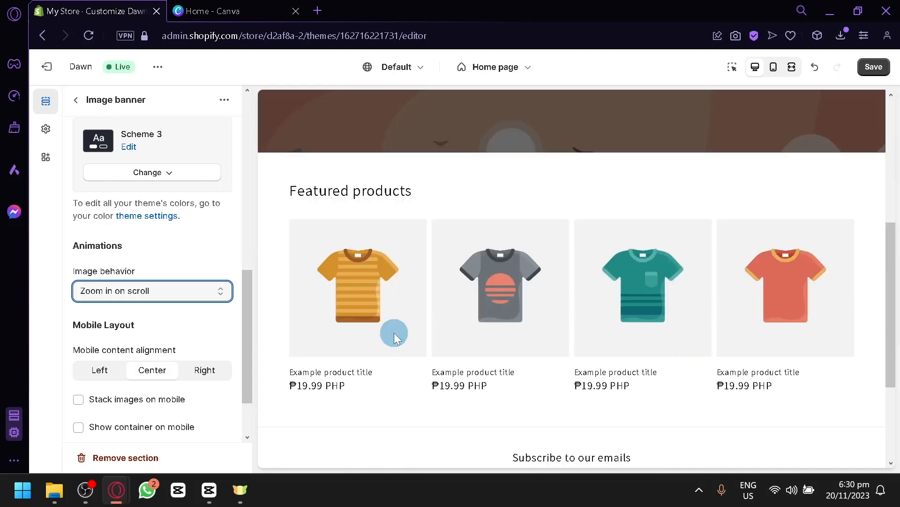
Examine the banner's zoom effect while moving through the home page preview, and review the image banner's settings
scroll(394, 333, up, 5)
scroll(394, 333, down, 5)
scroll(449, 285, up, 4)
scroll(448, 285, down, 5)
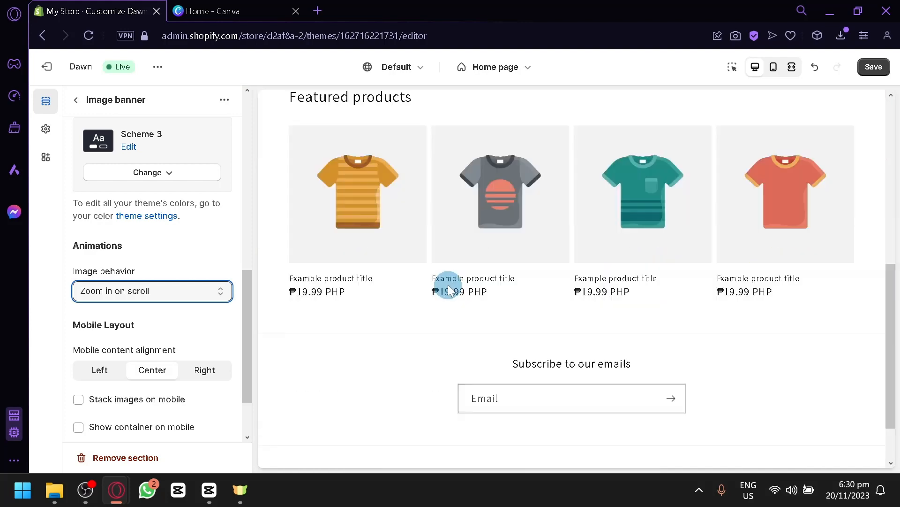
scroll(448, 285, up, 5)
scroll(483, 244, down, 2)
scroll(507, 243, up, 2)
scroll(508, 244, down, 5)
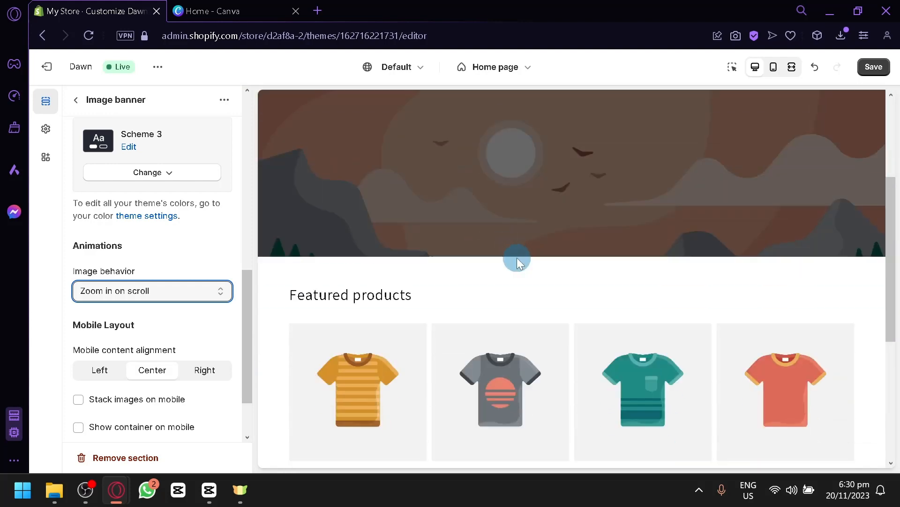
scroll(516, 258, up, 5)
scroll(136, 325, down, 2)
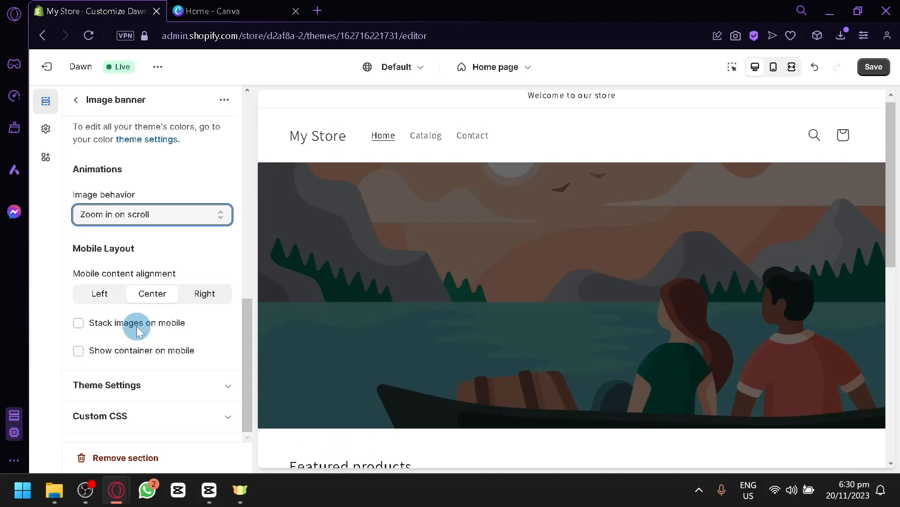
scroll(160, 382, up, 10)
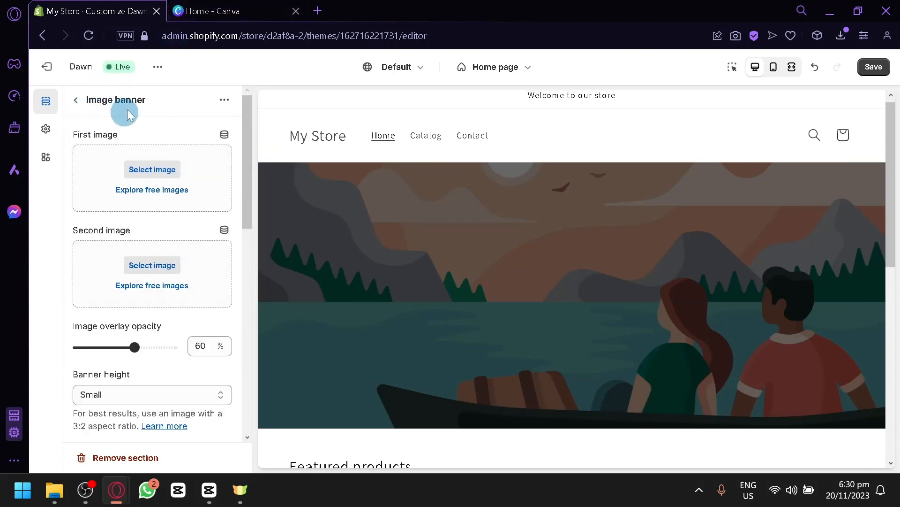
Check the recommended image aspect ratio under the banner height setting in the Shopify theme editor
click(260, 5)
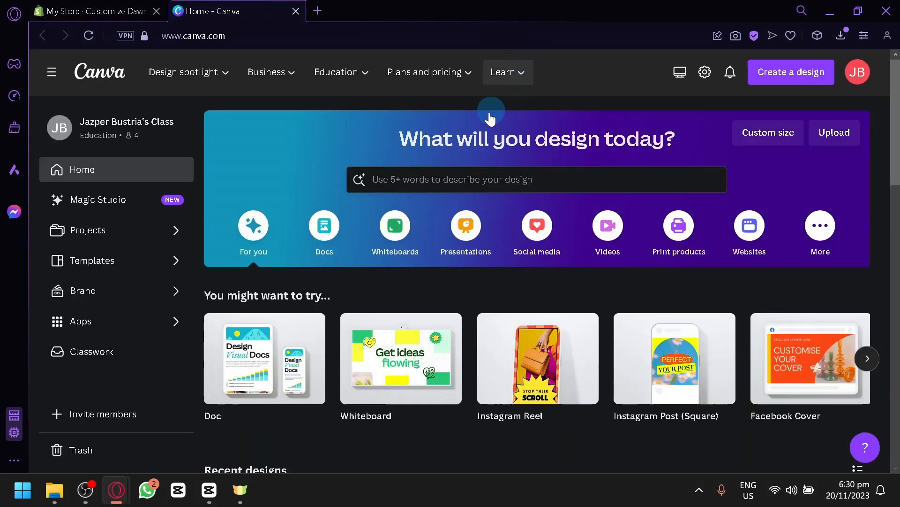
mouse_move(506, 72)
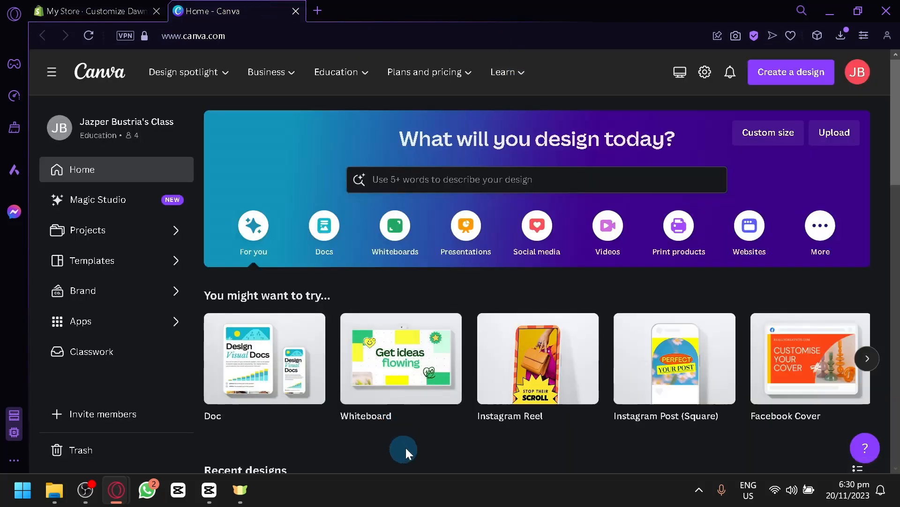
click(85, 6)
click(235, 7)
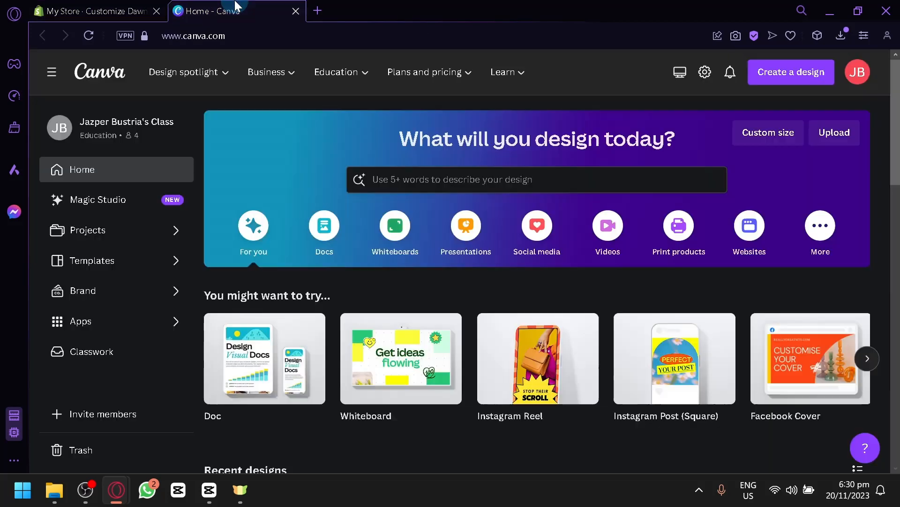
click(90, 8)
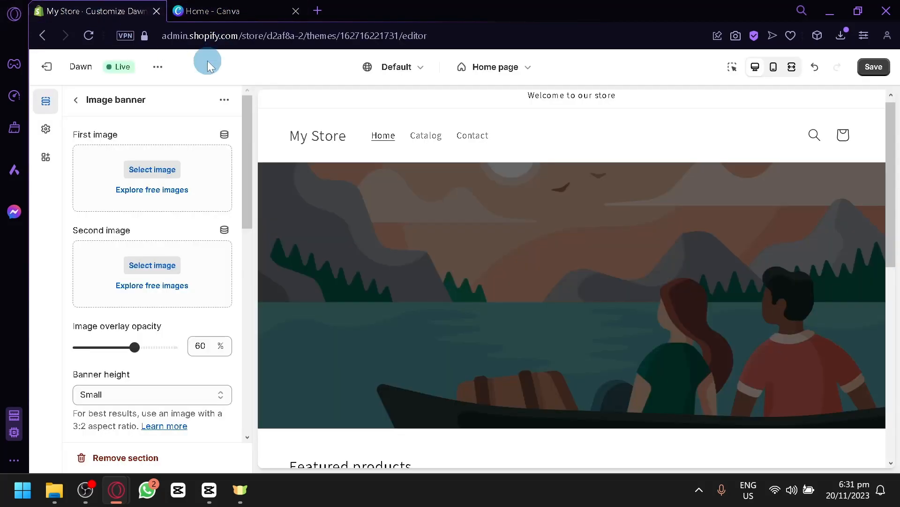
scroll(178, 220, down, 4)
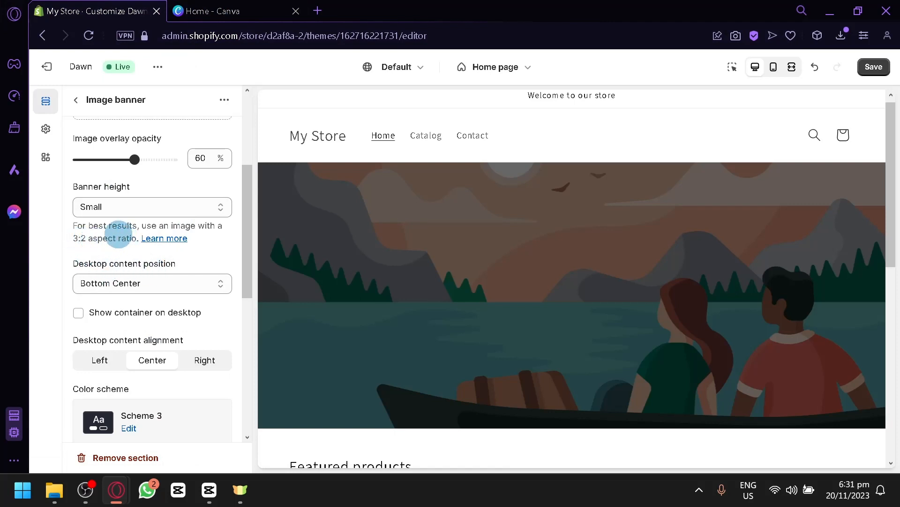
scroll(115, 235, up, 4)
Switch to Canva and create a new custom-size design of 1600 × 1200 px
click(206, 10)
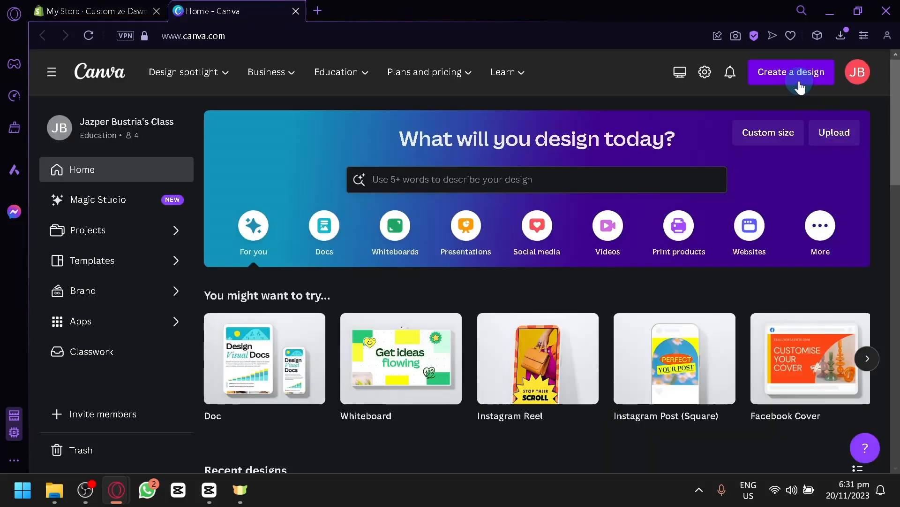
scroll(759, 120, down, 2)
scroll(805, 73, up, 2)
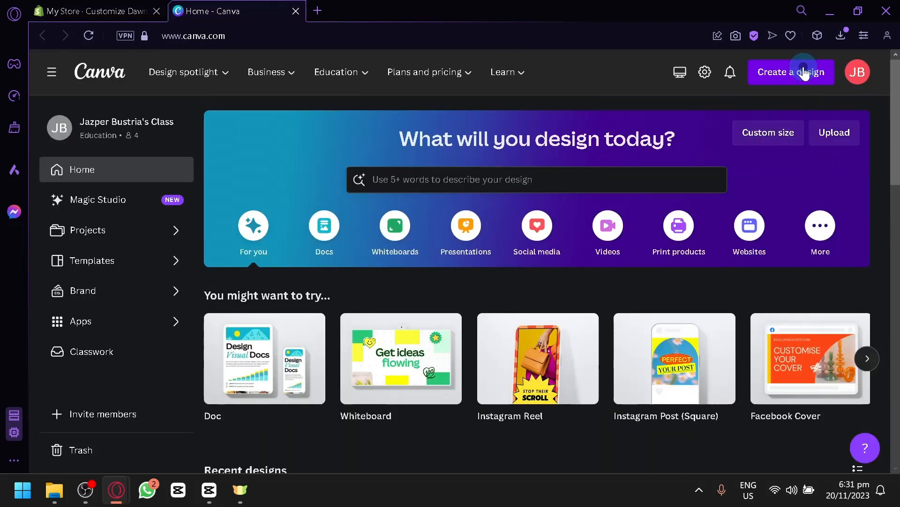
click(805, 72)
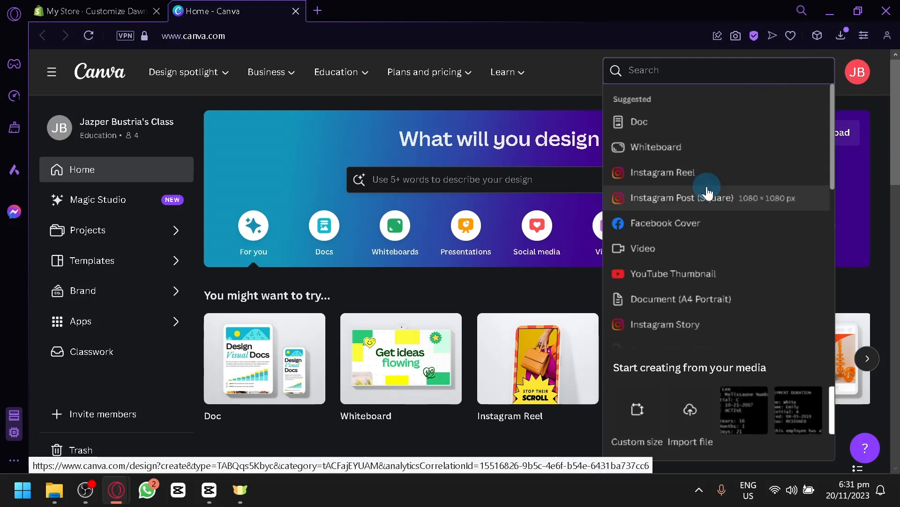
click(641, 432)
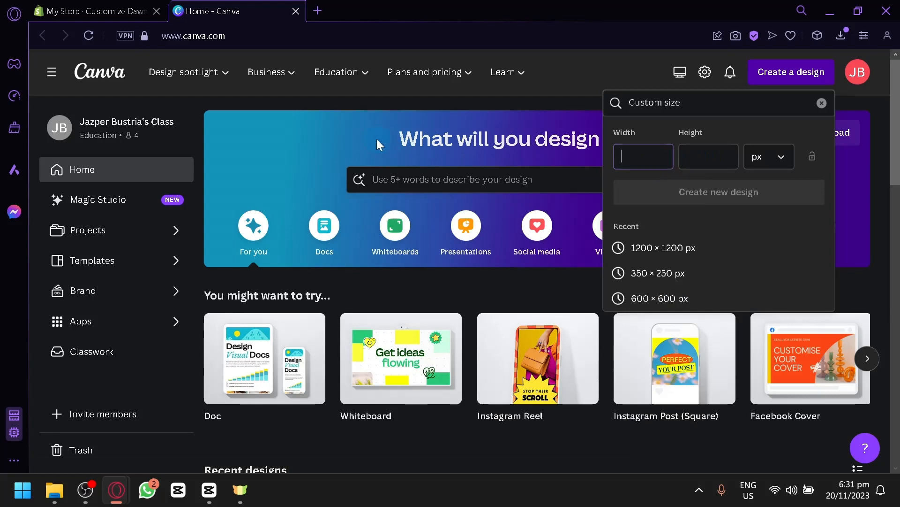
click(91, 11)
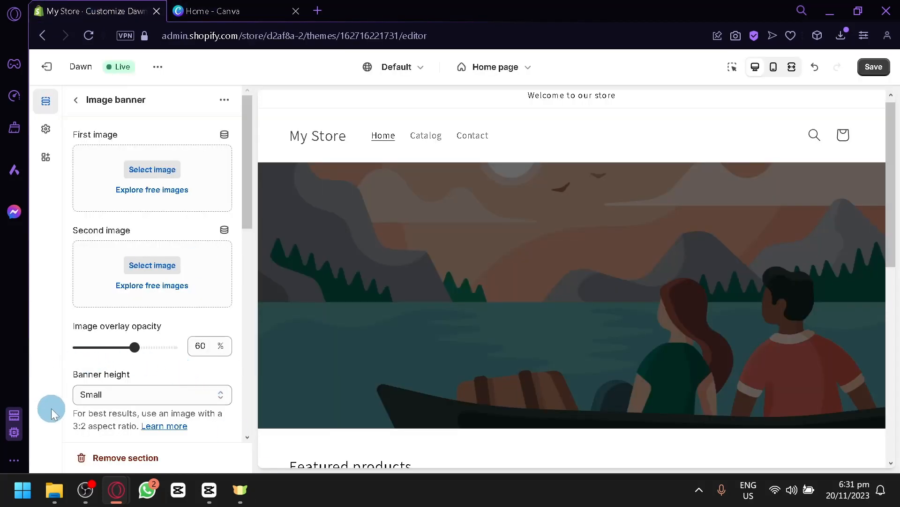
click(197, 11)
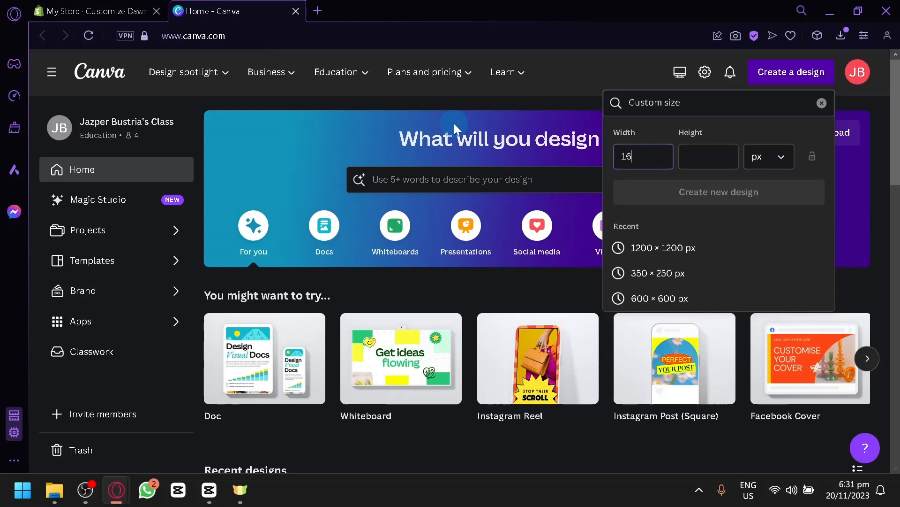
text(1200)
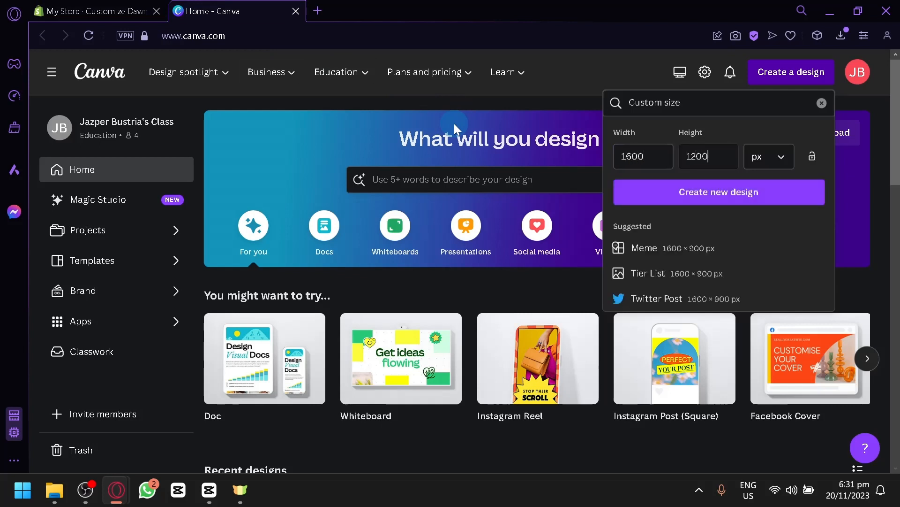
click(708, 188)
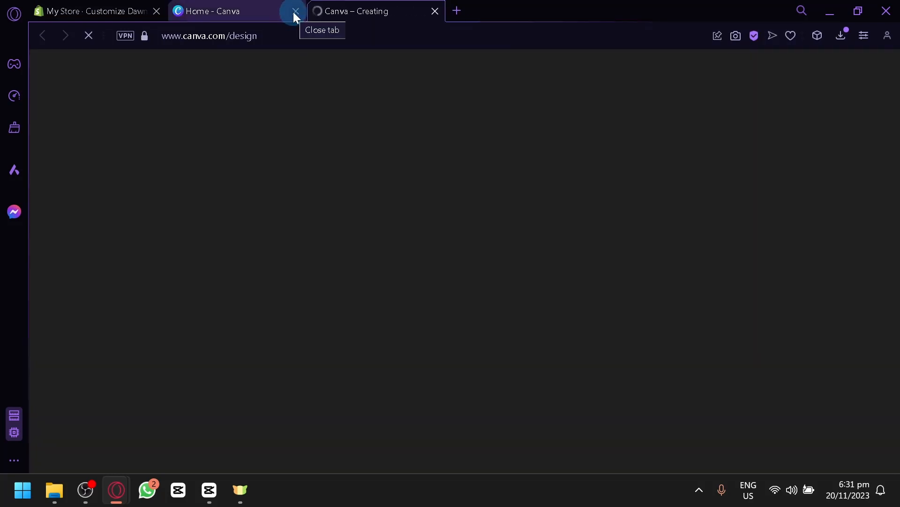
Return to the new Canva design and close the Canva home page
click(94, 11)
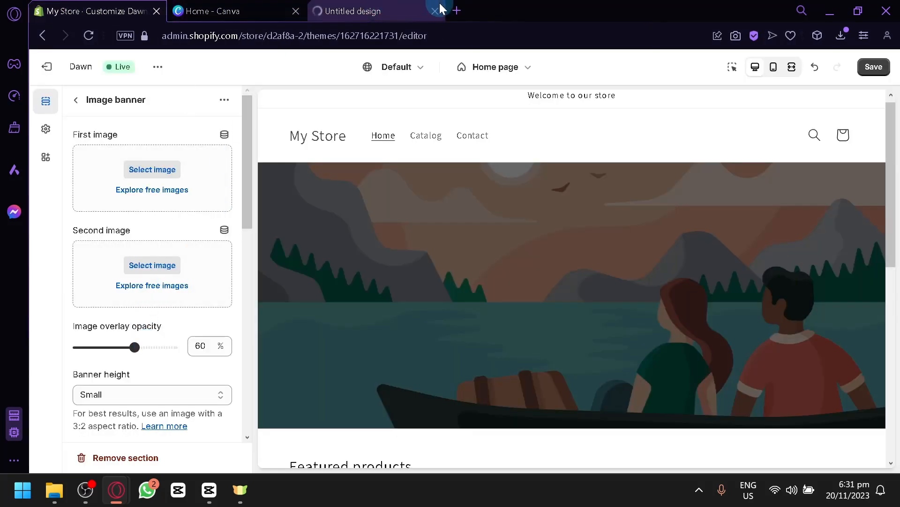
click(356, 10)
click(295, 12)
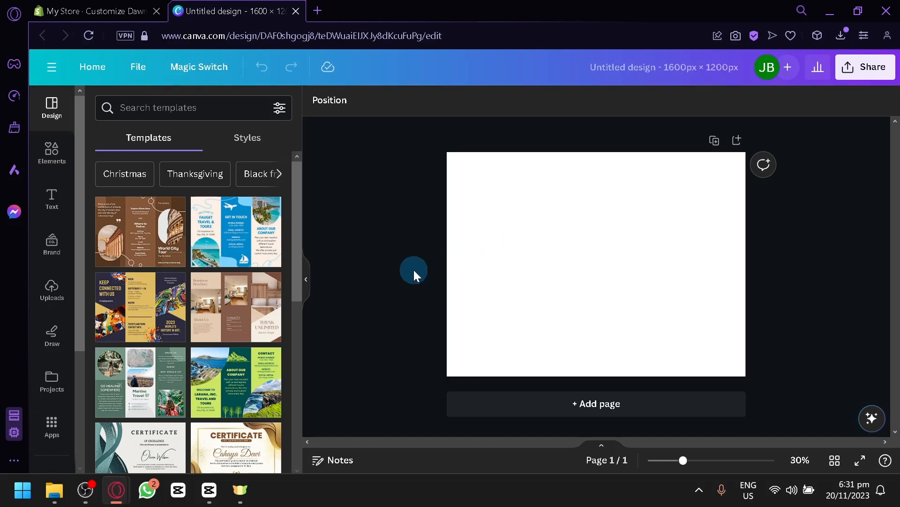
Add the yellow triple SALE text combination to the canvas and place it in the left half
click(50, 155)
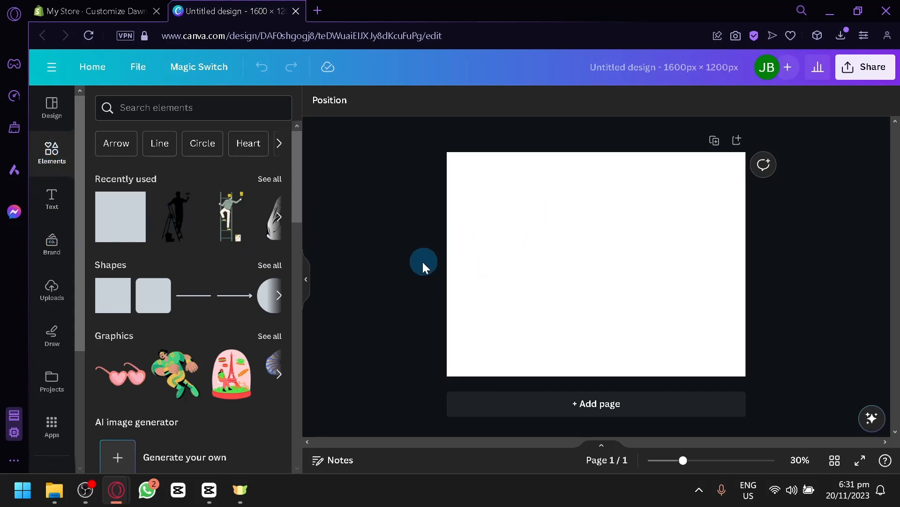
click(31, 204)
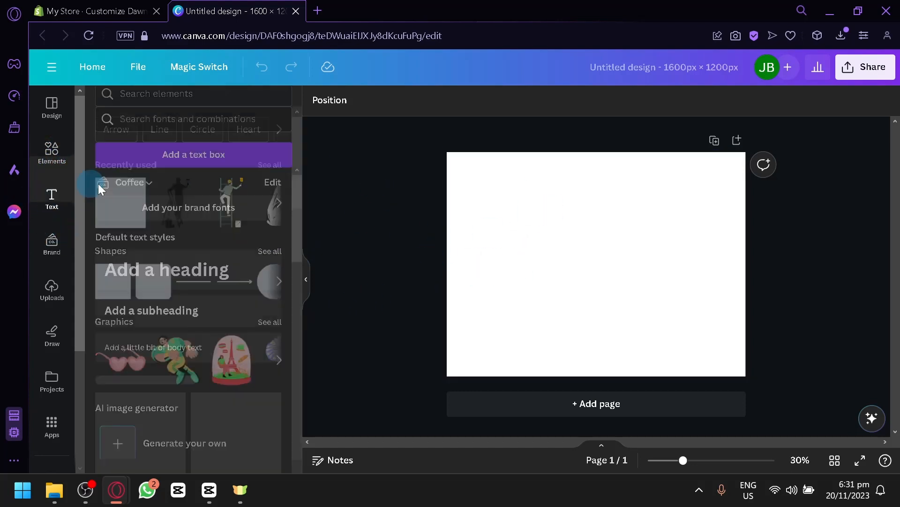
scroll(268, 308, down, 10)
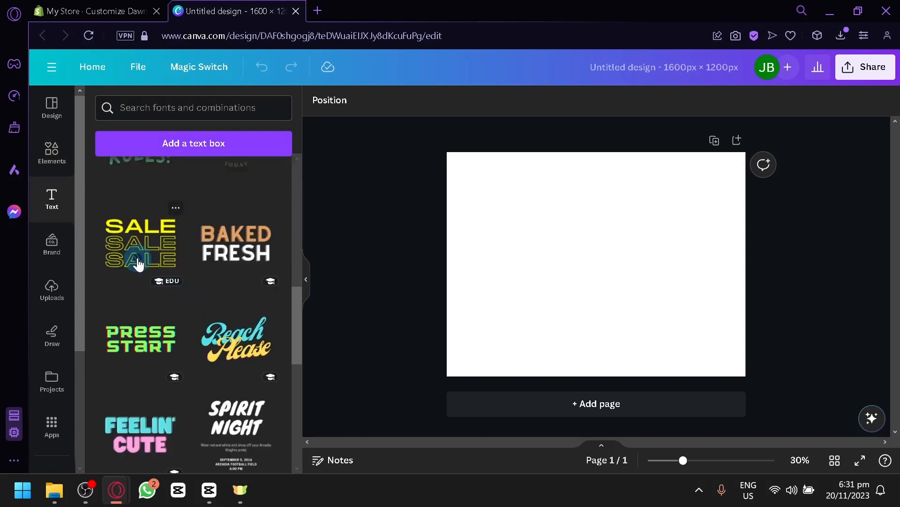
click(138, 264)
drag(565, 283, 519, 269)
scroll(78, 204, up, 10)
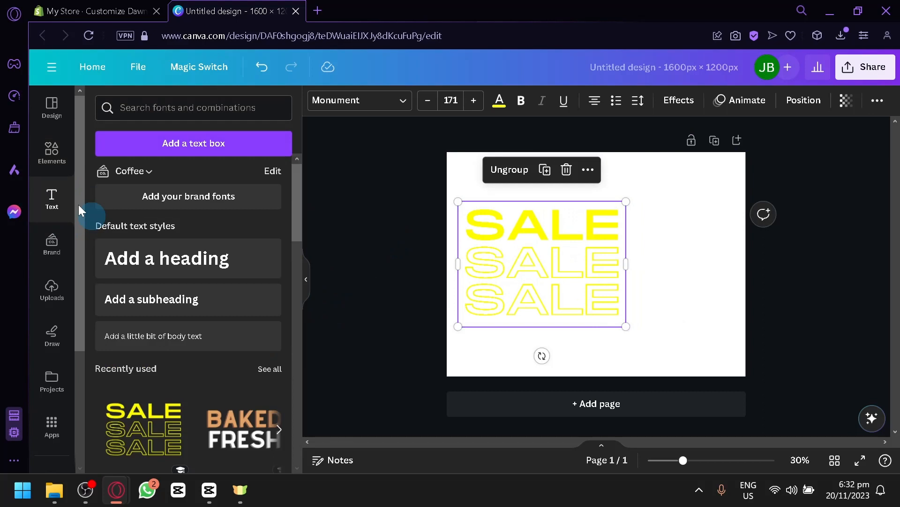
Set the canvas background to black and shift the SALE text to the canvas's left edge
click(65, 165)
click(434, 141)
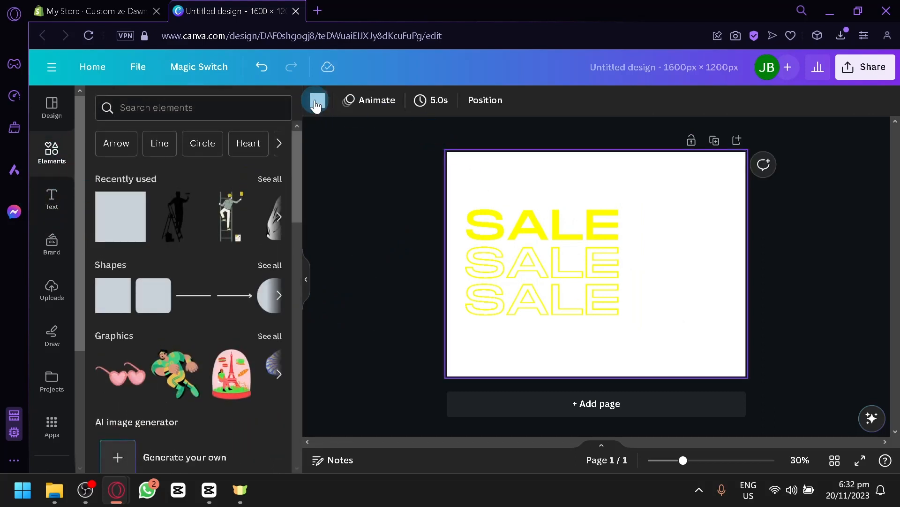
click(318, 99)
click(99, 366)
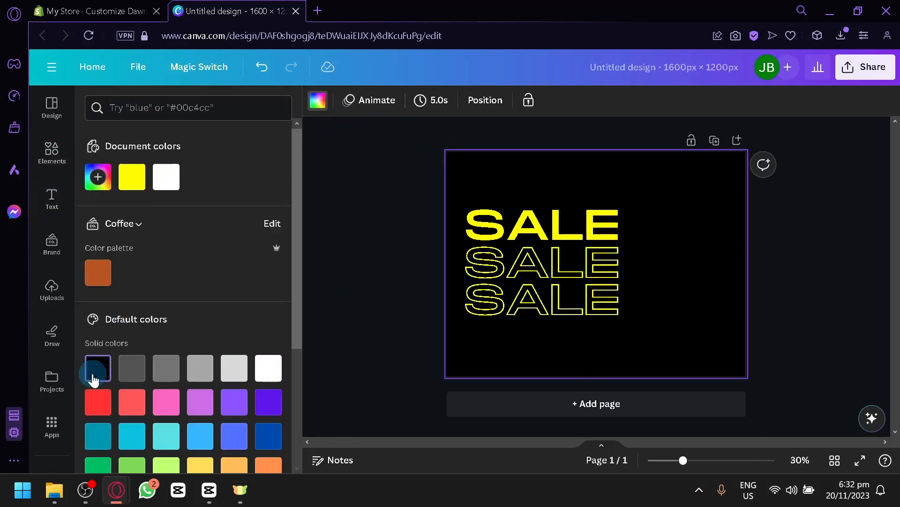
drag(583, 291, 582, 290)
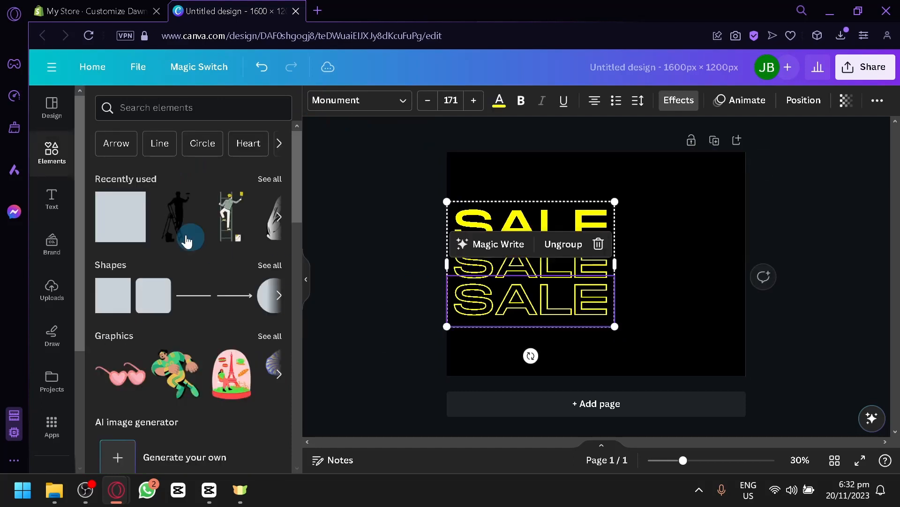
Search the elements for "yellow designs" and browse the matching graphics
click(179, 106)
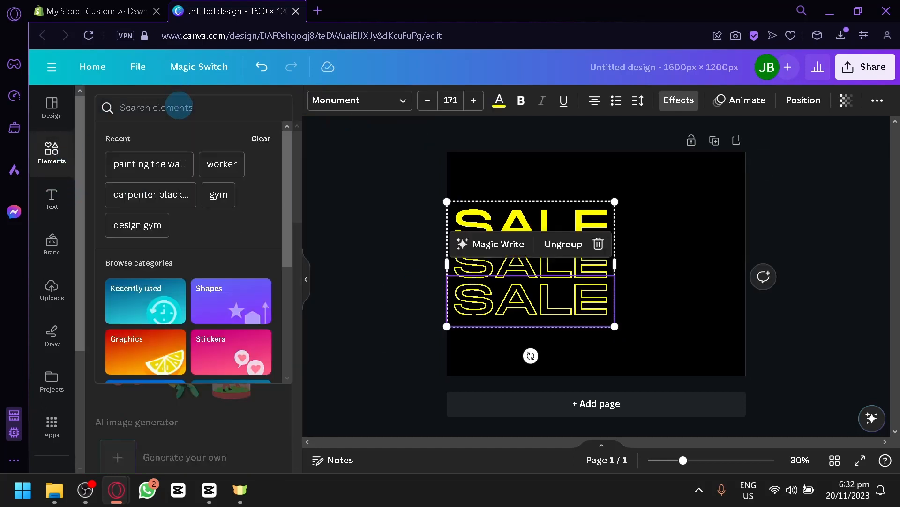
text(yellow)
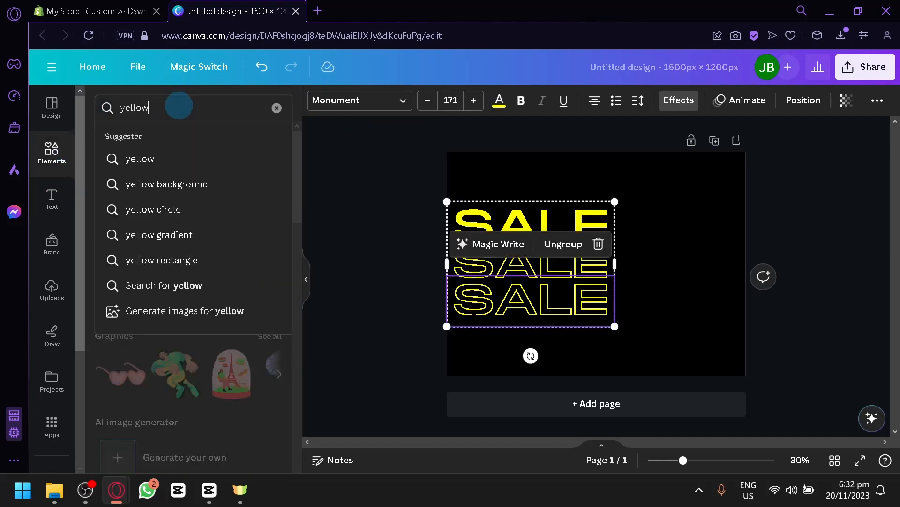
text( designs)
key(Return)
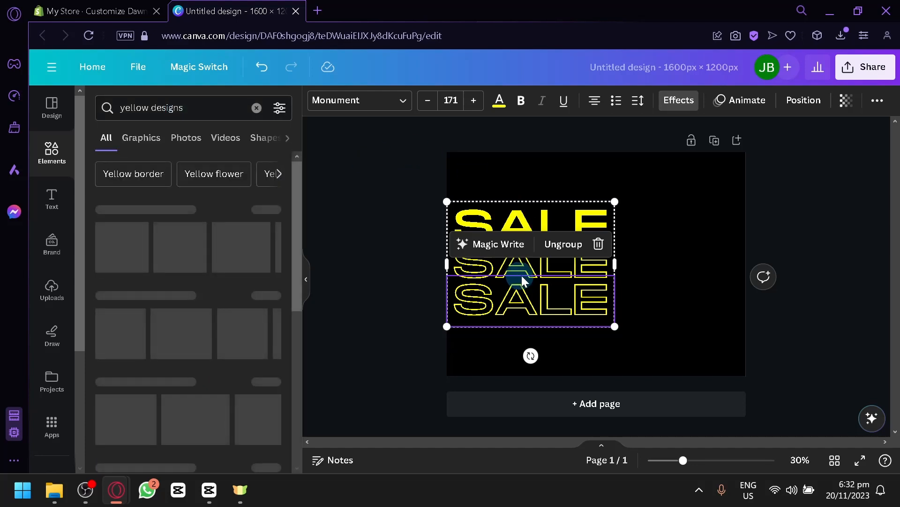
click(141, 141)
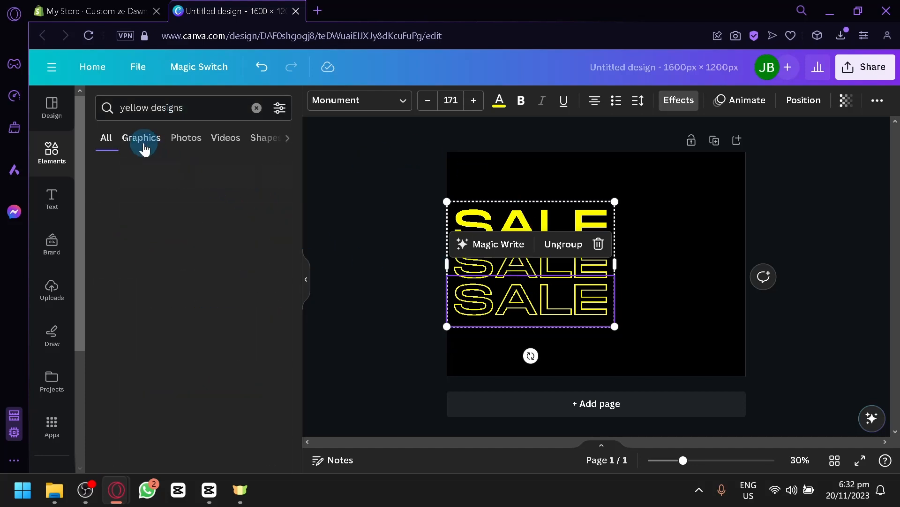
scroll(201, 331, down, 2)
scroll(200, 330, down, 4)
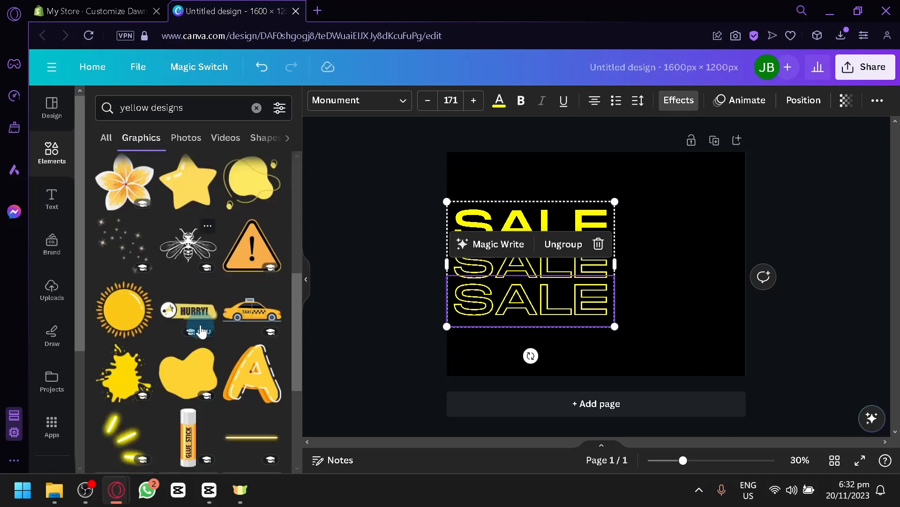
Add the yellow blob graphic, placing one blob over the canvas's upper-left edge and another rotated about -40° at the upper right
drag(189, 317, 714, 228)
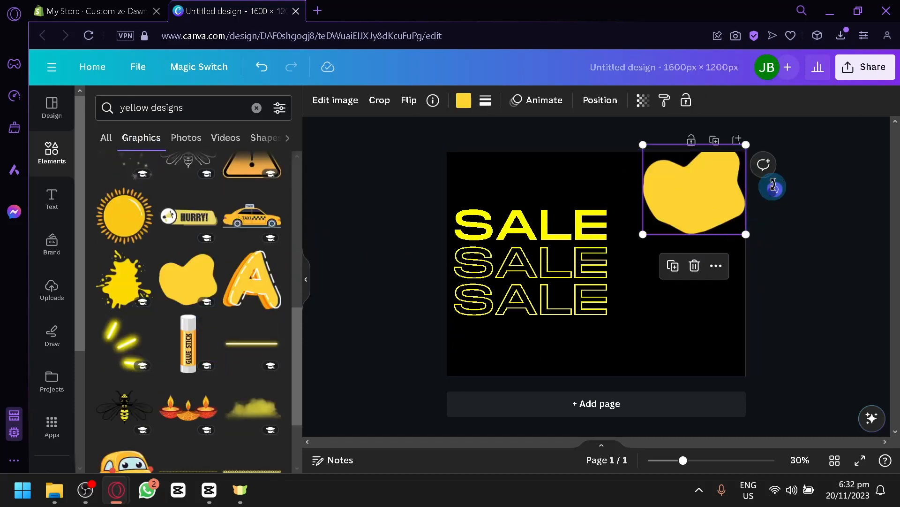
drag(775, 189, 770, 139)
drag(698, 187, 665, 225)
click(661, 281)
click(657, 262)
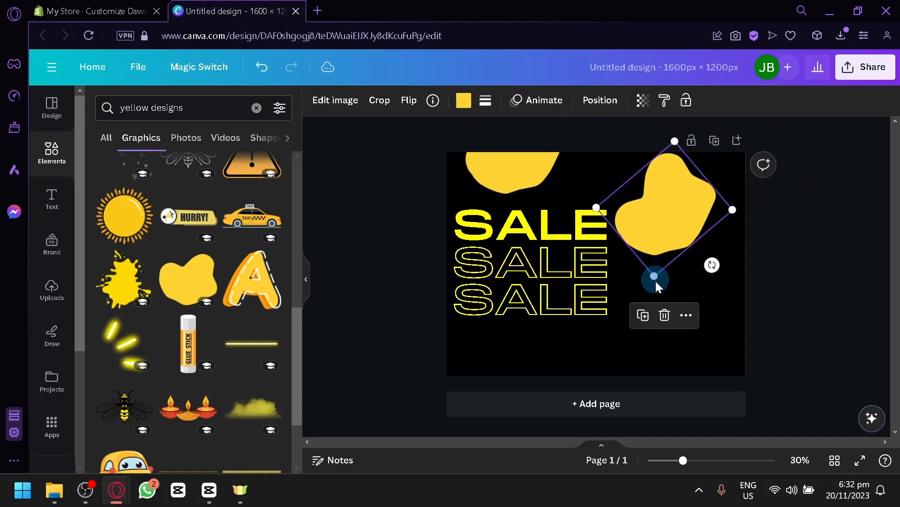
Enlarge the right blob to about 983 × 857 px, send it behind the SALE text, and arrange large blobs at the upper and lower right
drag(654, 278, 626, 262)
click(601, 100)
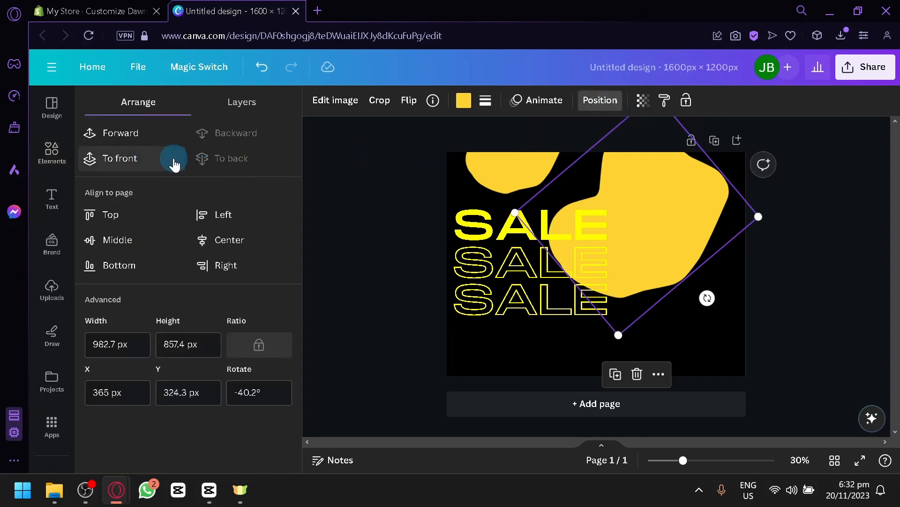
drag(671, 258, 719, 219)
drag(712, 164, 658, 312)
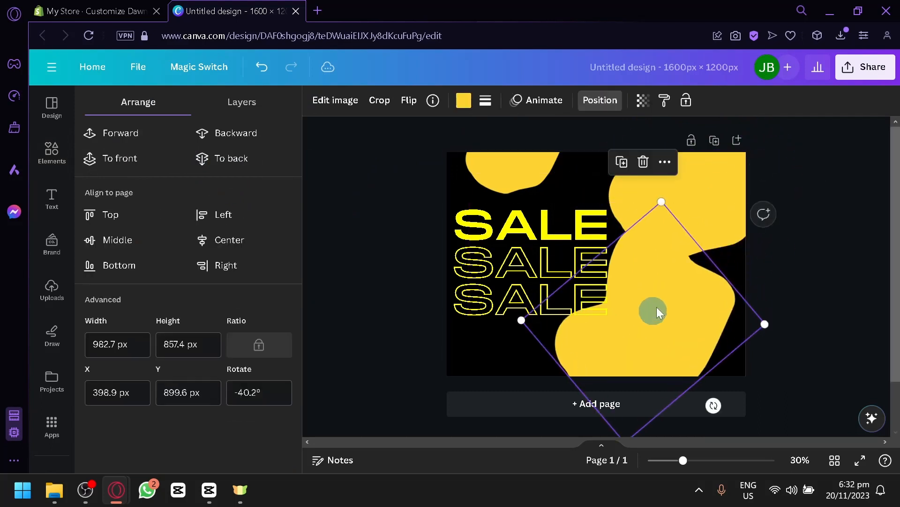
Arrange two smaller yellow blobs at the lower right, one about 361 × 315 px and rotated about -136°, and nudge the SALE text up
drag(662, 203, 637, 352)
drag(638, 368, 720, 328)
click(587, 368)
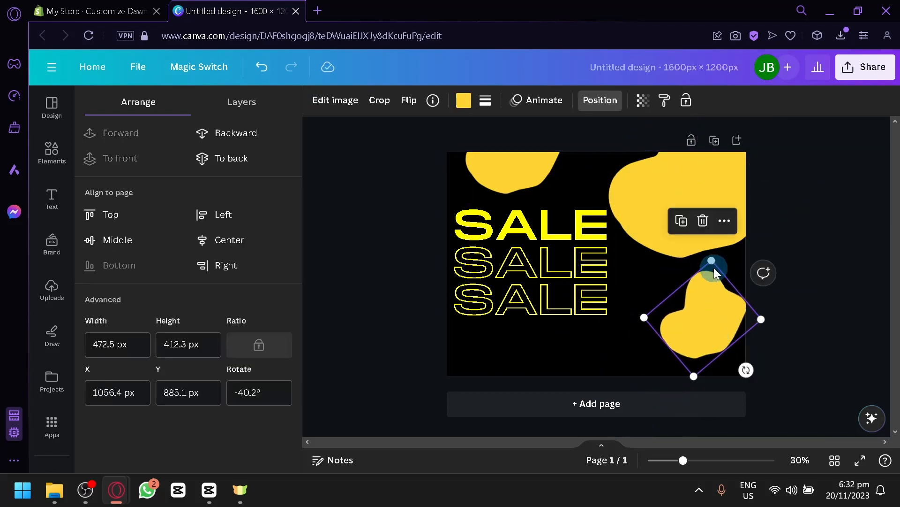
drag(711, 261, 646, 313)
drag(644, 346, 688, 263)
drag(658, 305, 653, 281)
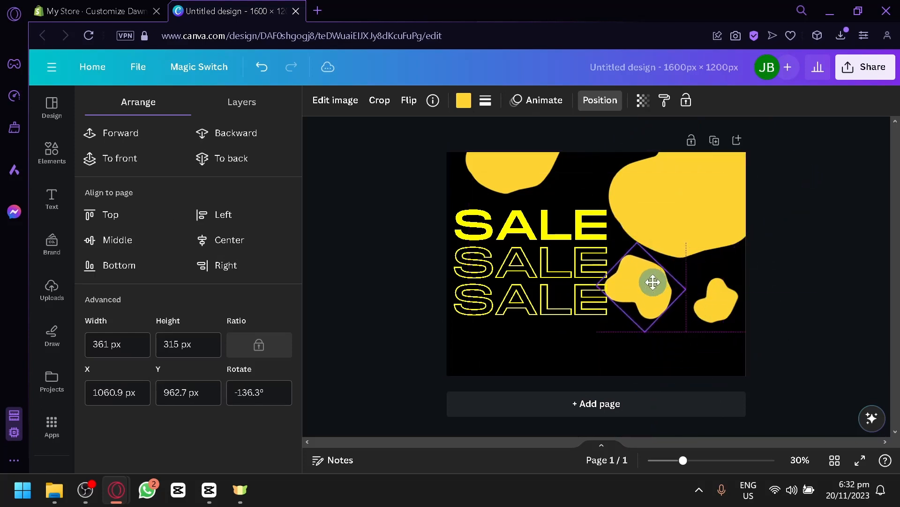
click(565, 359)
mouse_move(543, 251)
mouse_down()
mouse_move(539, 225)
mouse_move(548, 244)
mouse_up()
Search the element graphics for "shoes" and add the yellow and black high-top sneaker pair to the design
click(52, 150)
click(50, 167)
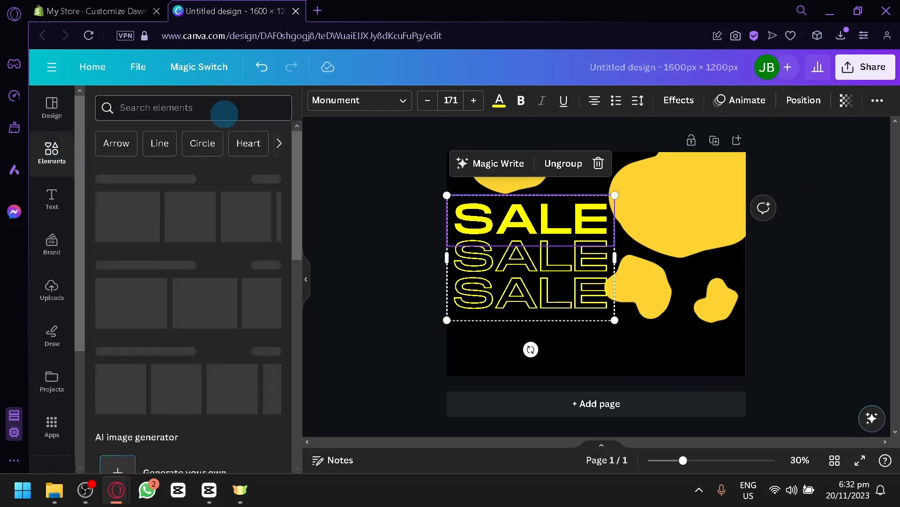
click(225, 112)
text(shoes)
key(Return)
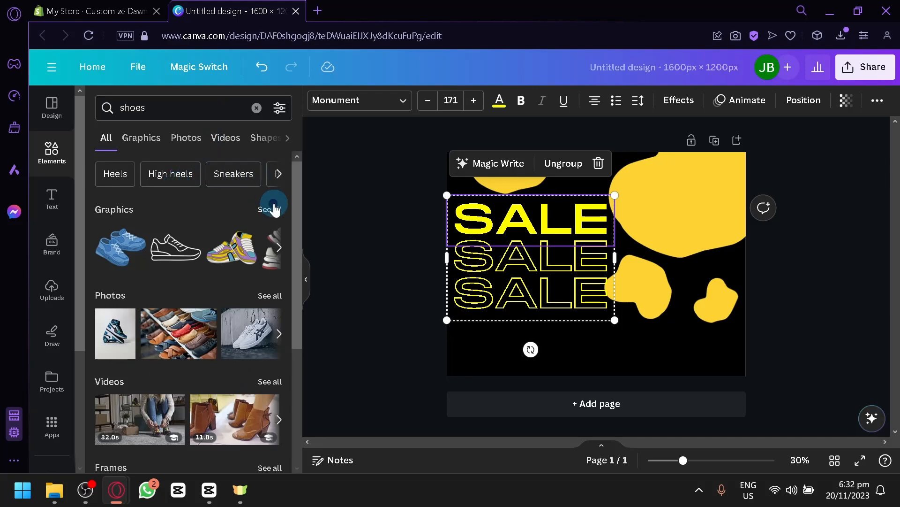
click(275, 209)
scroll(127, 285, down, 5)
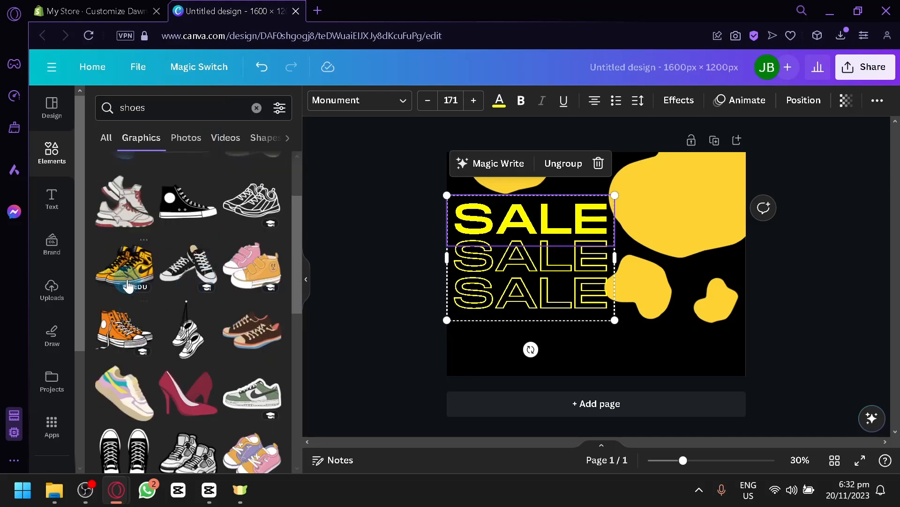
click(128, 285)
Shrink the yellow sneaker pair and place it in the canvas's lower-left corner below the SALE text
drag(446, 149, 592, 281)
drag(709, 368, 699, 315)
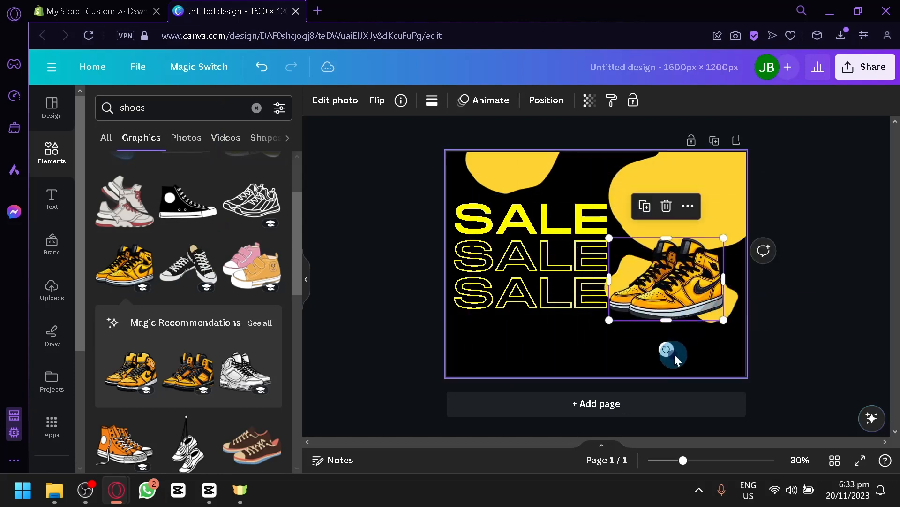
click(671, 358)
drag(656, 289, 581, 338)
drag(648, 370, 501, 357)
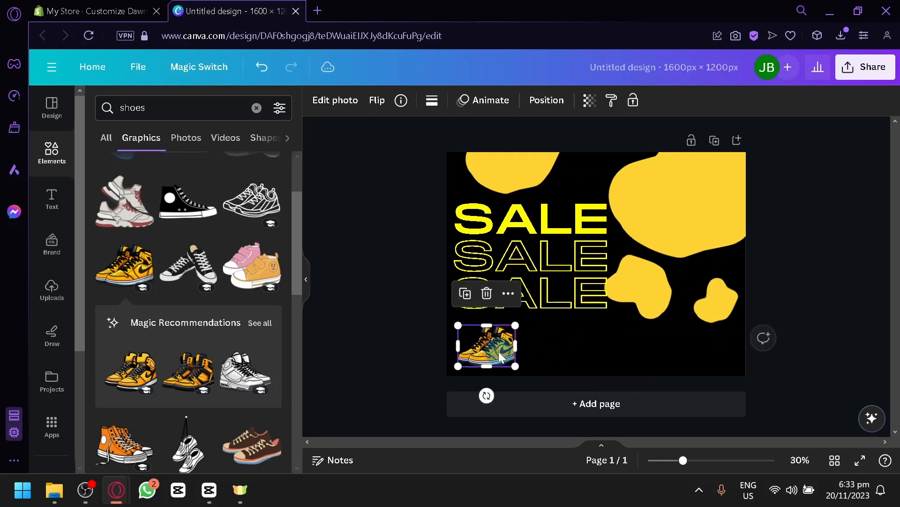
click(549, 342)
Add the recommended orange and black sneaker pair, shrink it, and place it beside the yellow pair below the SALE text
drag(183, 376, 546, 338)
drag(662, 252, 661, 197)
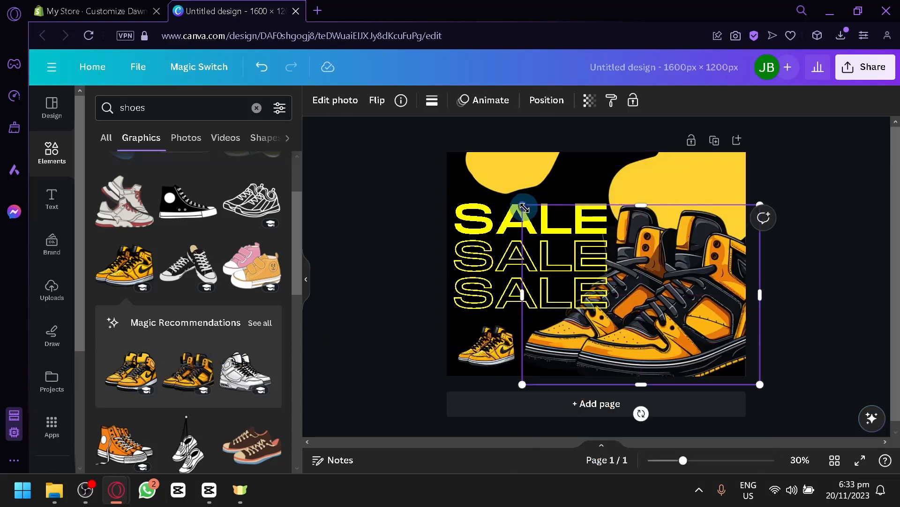
drag(523, 190, 517, 364)
click(673, 333)
Resize both sneaker pairs to 324 × 234 px and line up the second pair level with the first
click(502, 365)
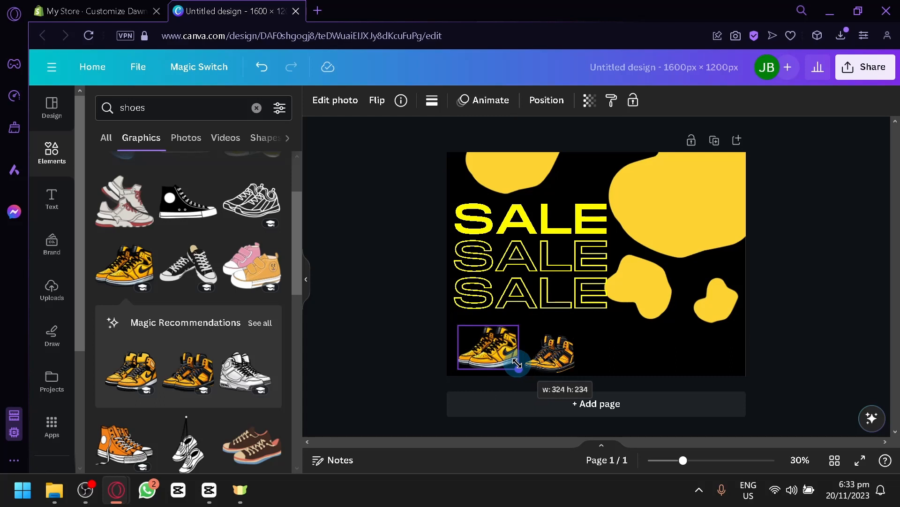
drag(517, 363, 518, 364)
click(547, 359)
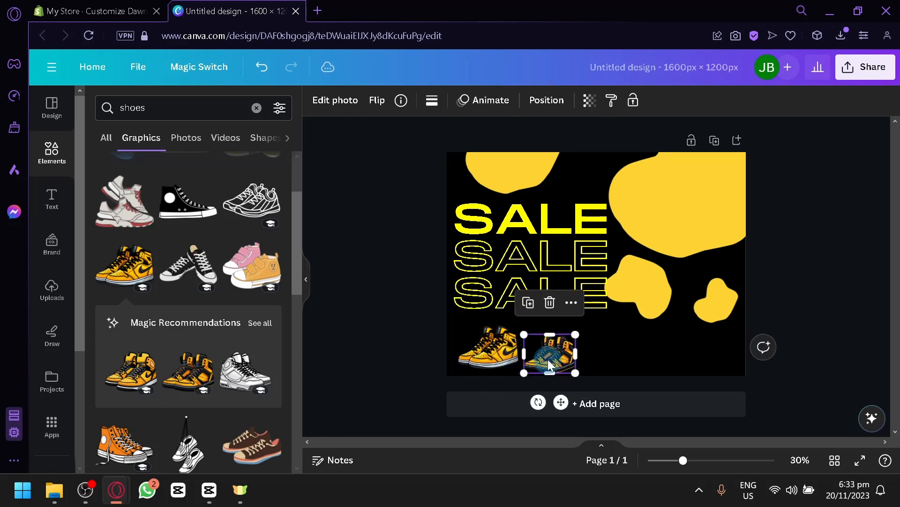
click(547, 100)
click(102, 345)
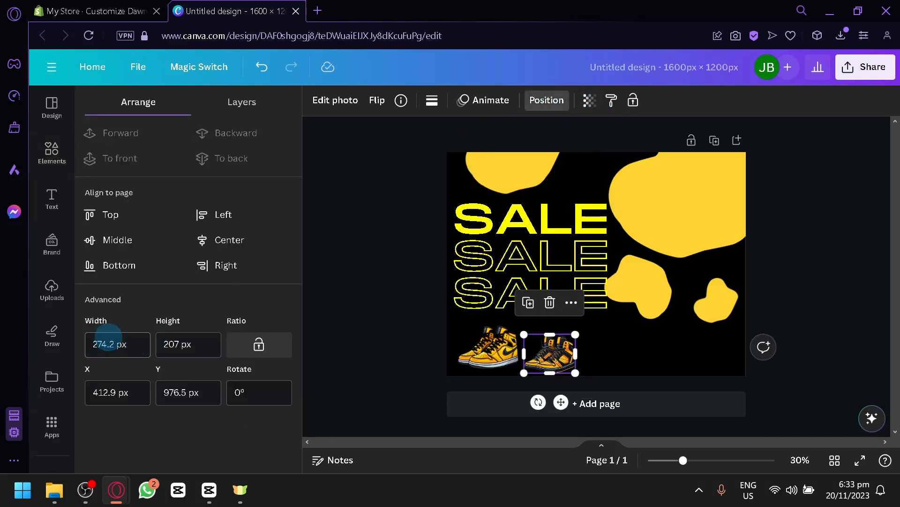
text(32)
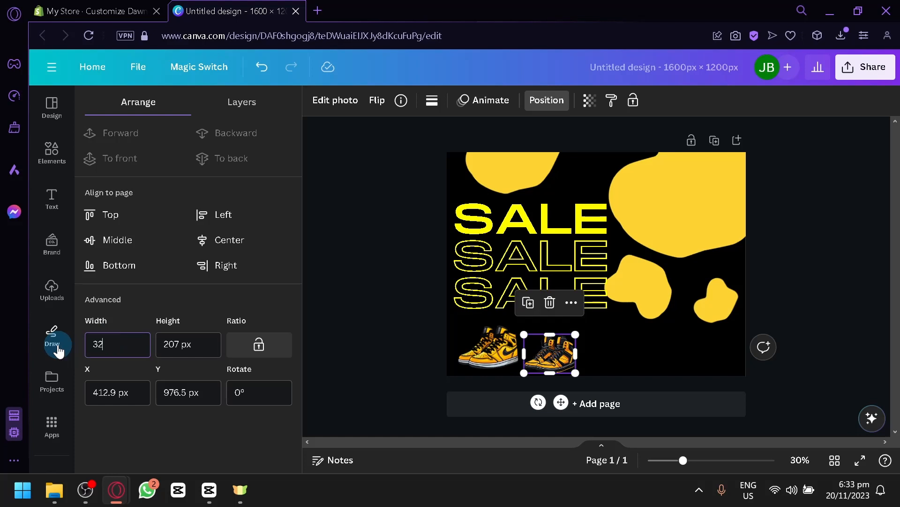
text(4)
key(Tab)
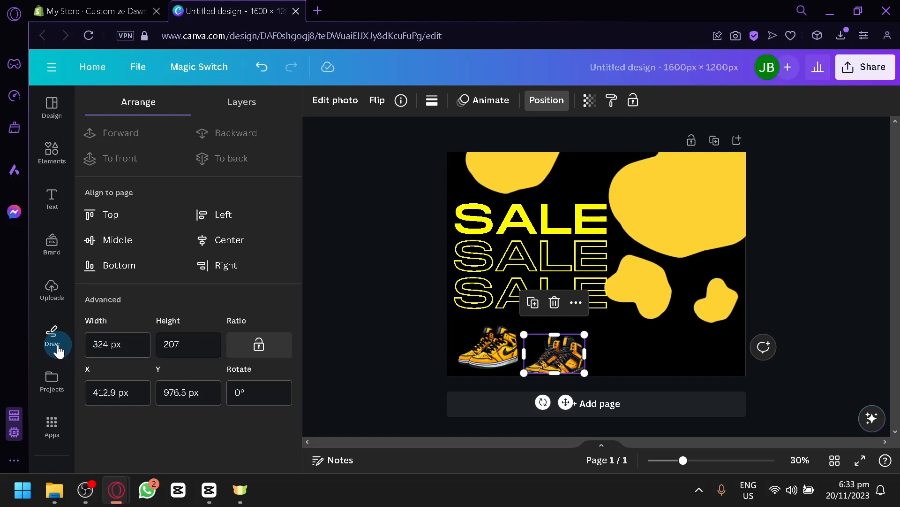
text(234)
key(Return)
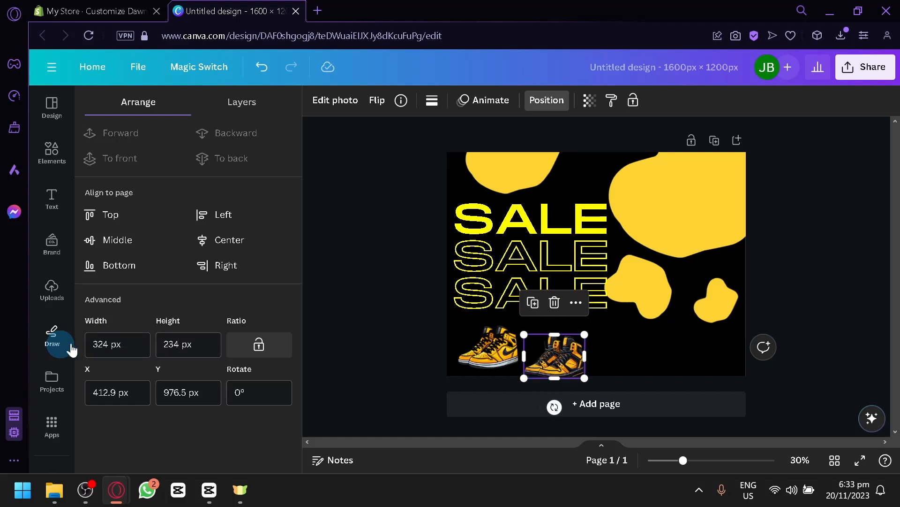
drag(565, 357, 572, 345)
click(643, 362)
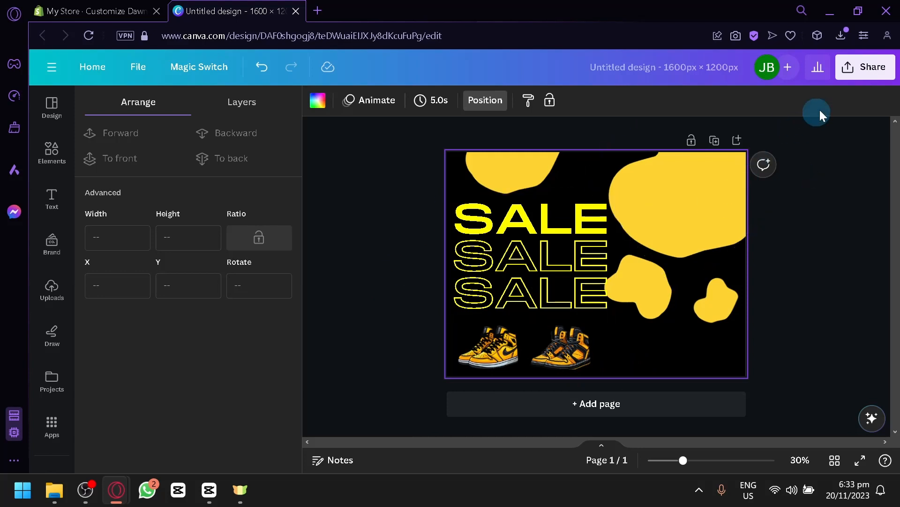
Download the finished design as a PNG at 1,600 × 1,200 px
click(865, 68)
click(741, 388)
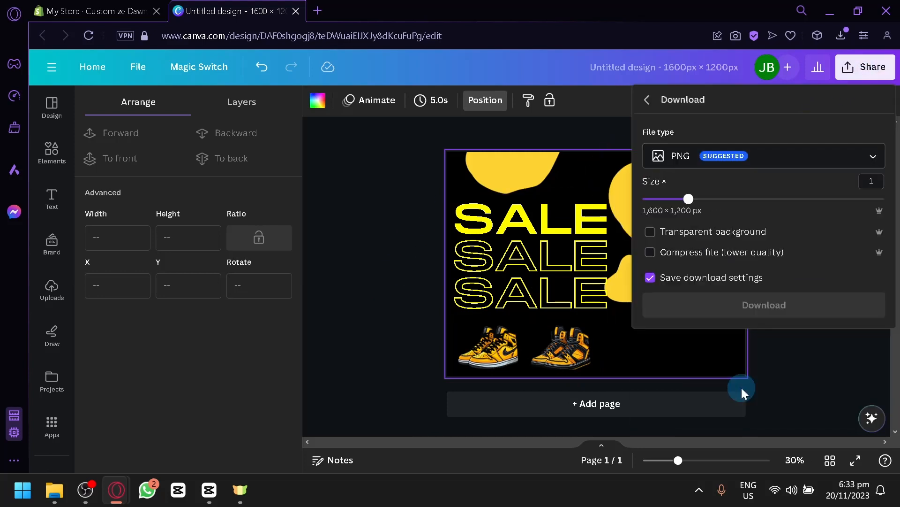
click(741, 309)
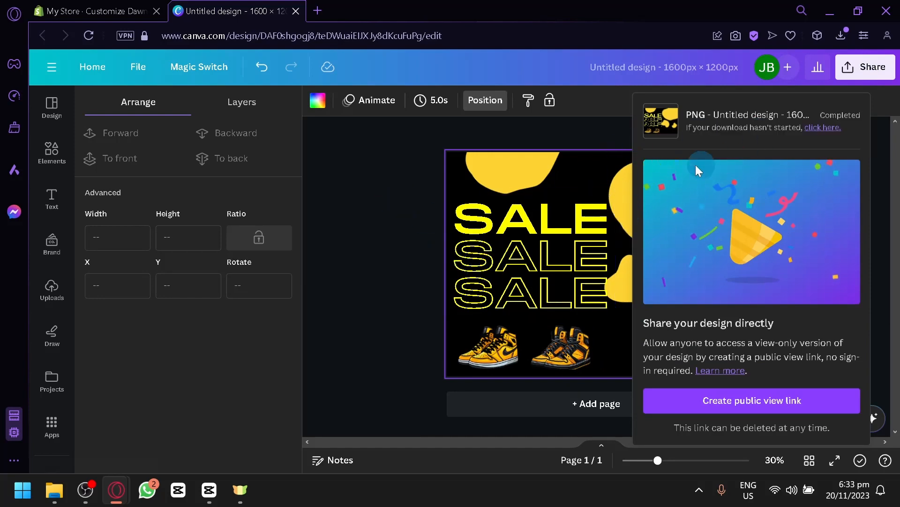
Switch to the Shopify theme editor, upload the downloaded Untitled design (6).png, and use it as the image banner's first image
click(93, 11)
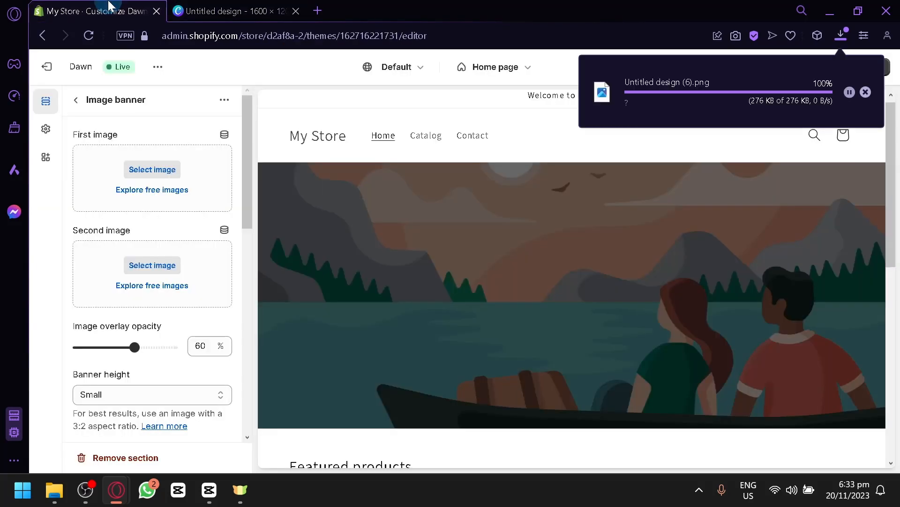
click(155, 178)
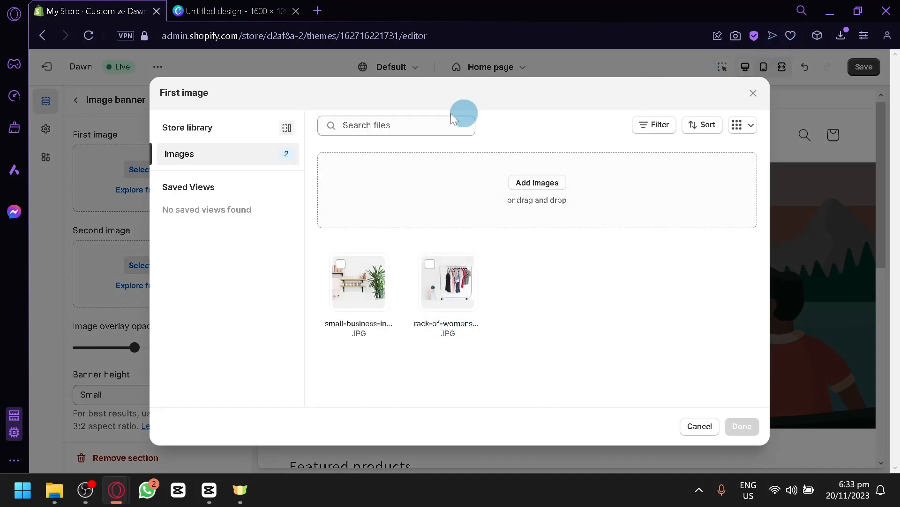
click(840, 36)
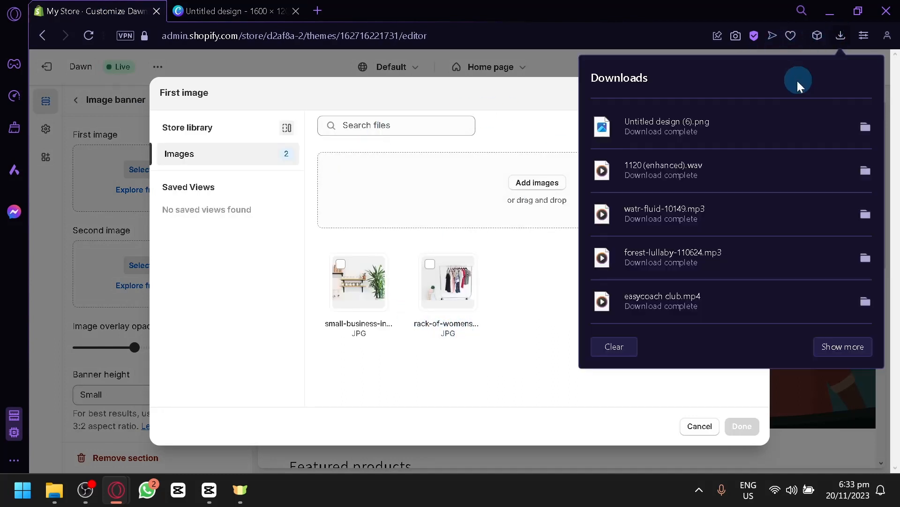
drag(733, 132, 467, 211)
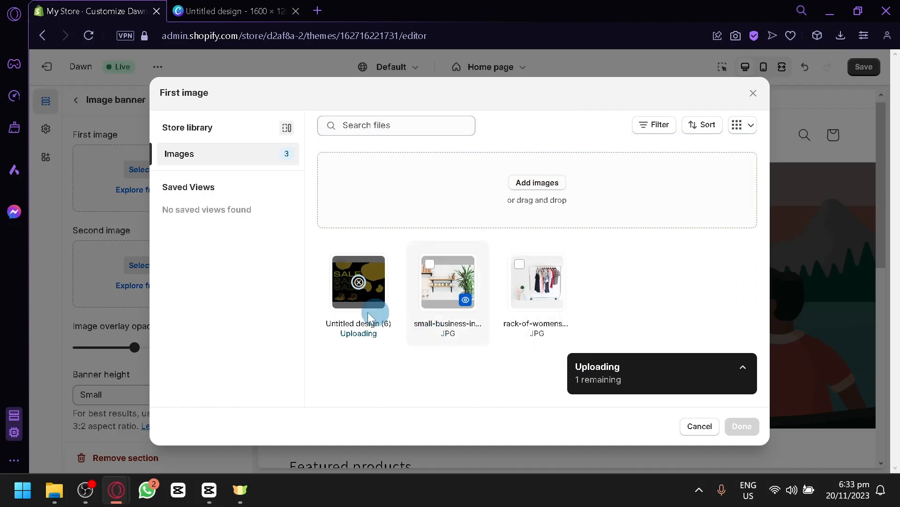
mouse_move(360, 288)
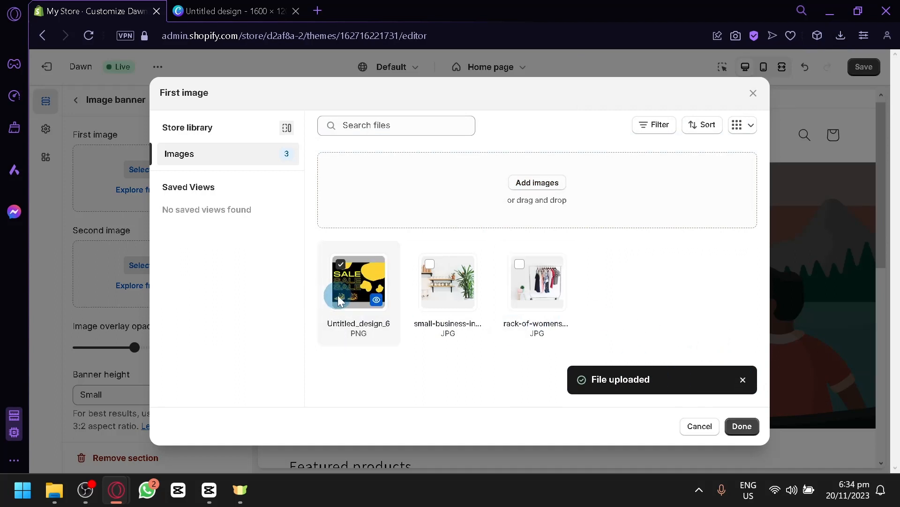
click(342, 293)
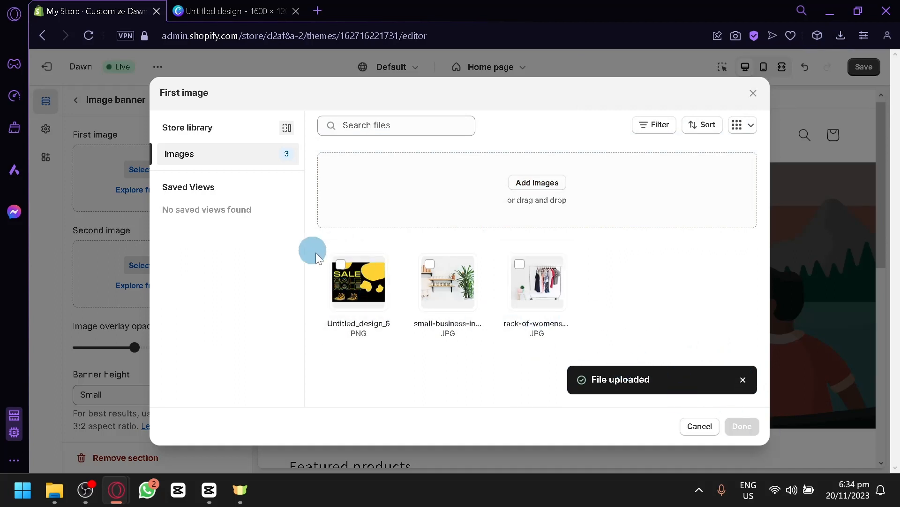
click(341, 264)
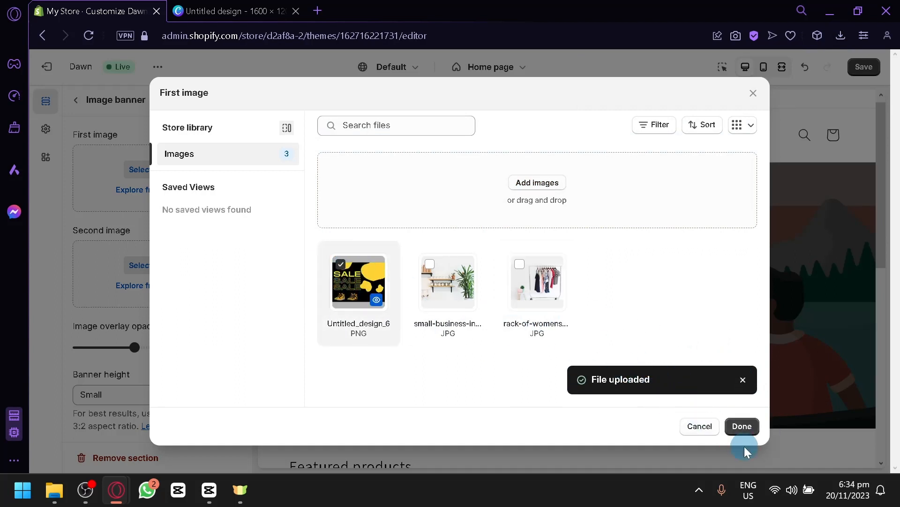
click(746, 426)
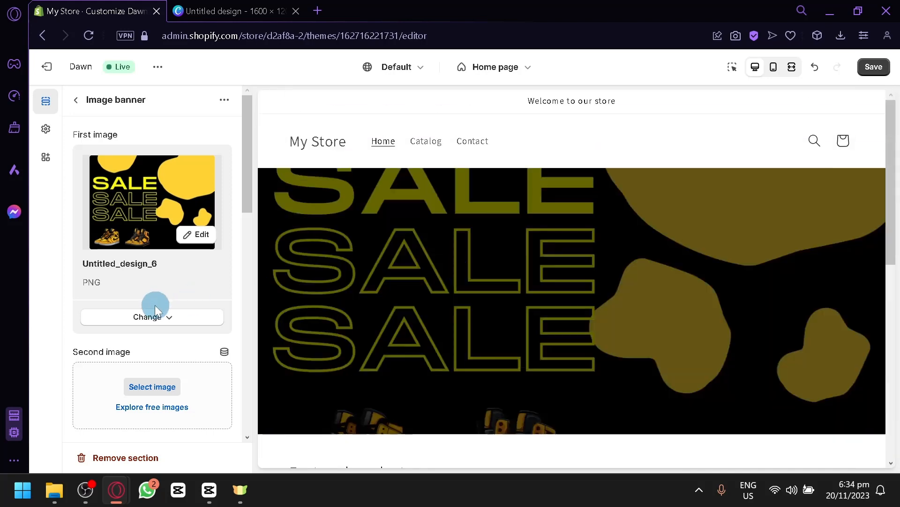
Set the banner's image behavior animation to Fixed background position and preview how the page scrolls
scroll(150, 310, down, 6)
click(150, 312)
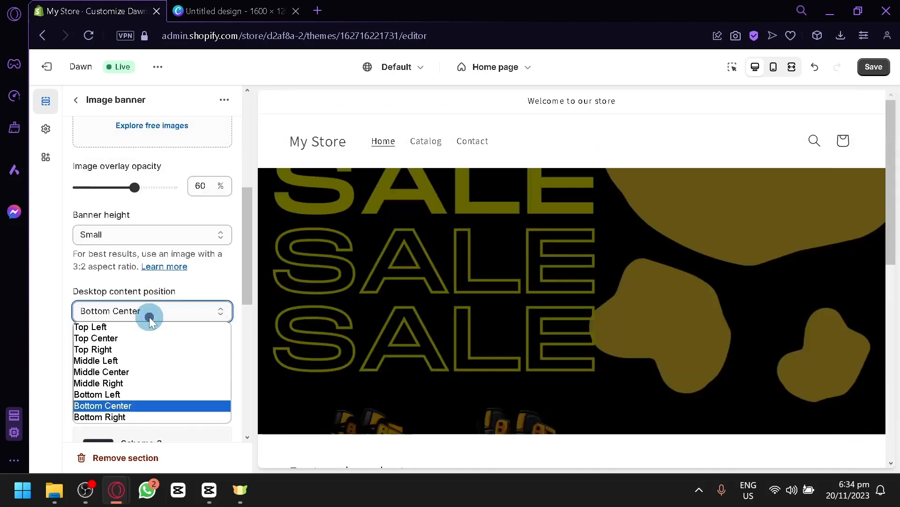
click(150, 318)
scroll(150, 319, down, 4)
scroll(150, 319, down, 4)
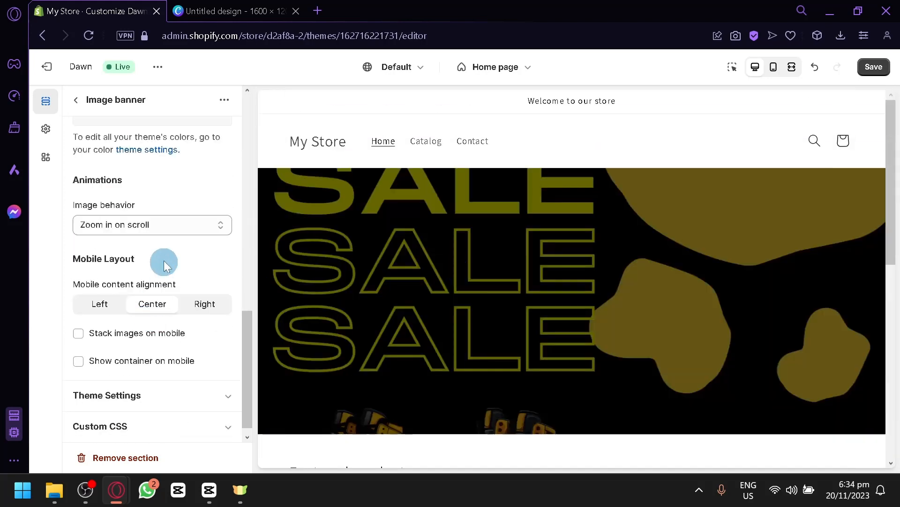
click(164, 225)
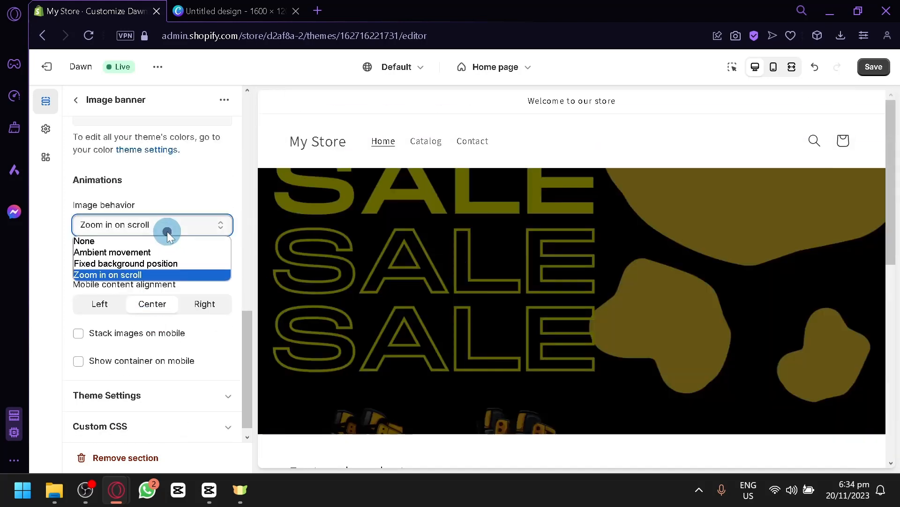
click(165, 263)
scroll(471, 325, down, 5)
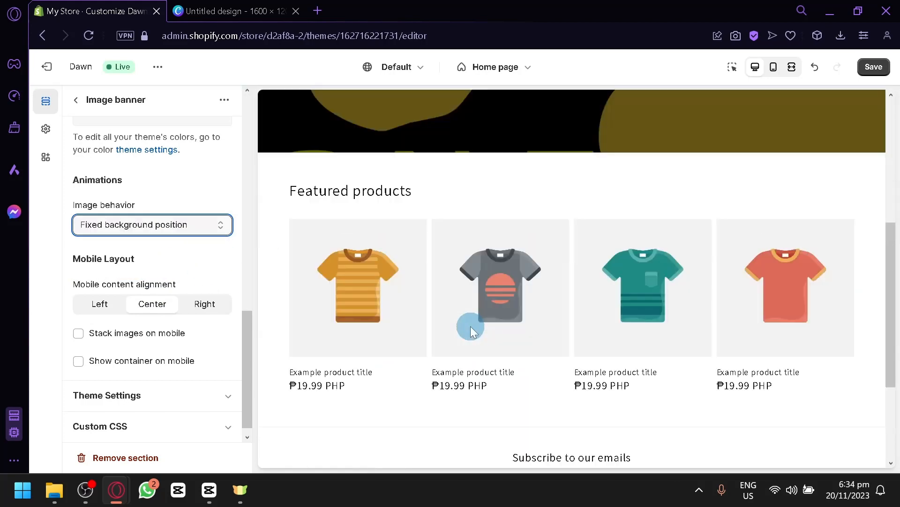
Set the banner height to Large and preview the home page
scroll(154, 222, up, 7)
click(166, 240)
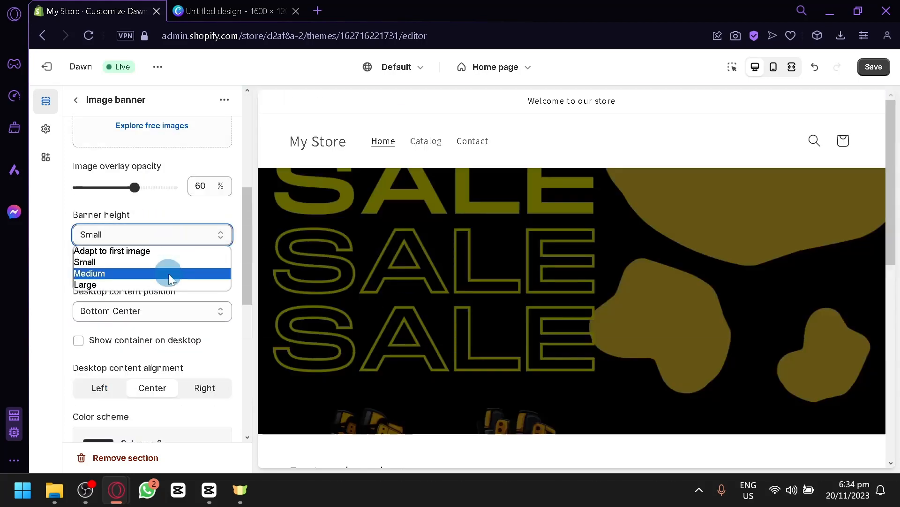
click(172, 284)
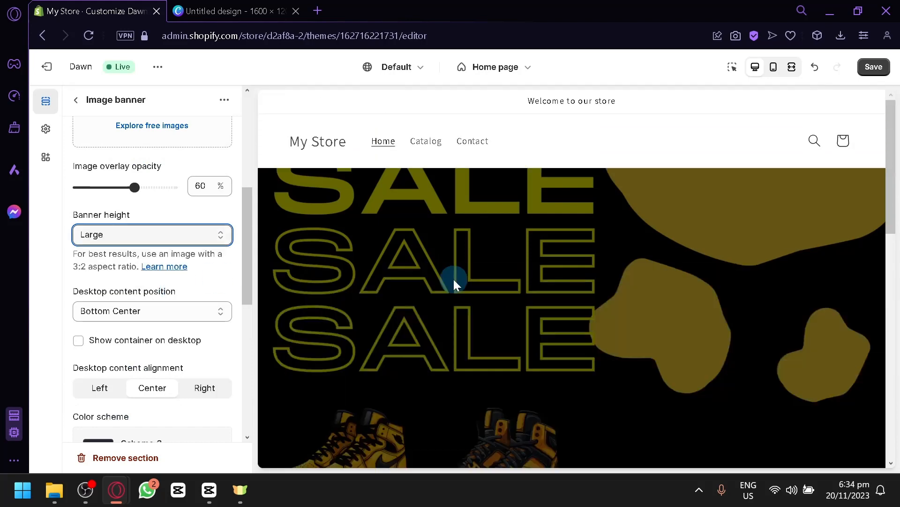
scroll(609, 289, down, 10)
Leave the theme editor without saving the changes, collapse the trial notice, and close the Canva design
click(47, 67)
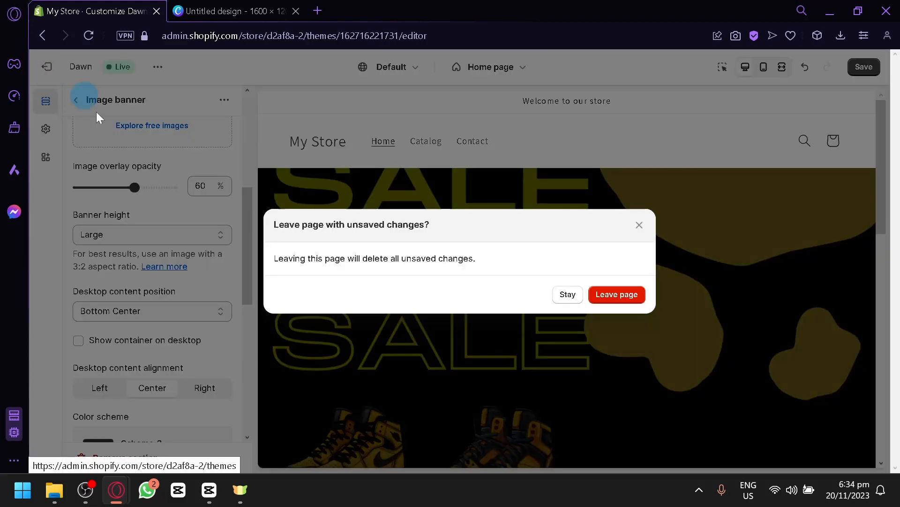
click(617, 295)
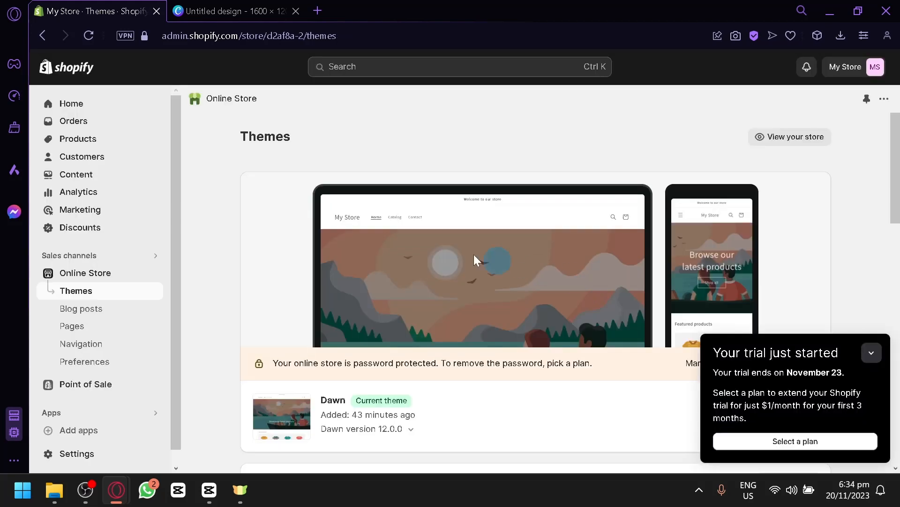
click(871, 353)
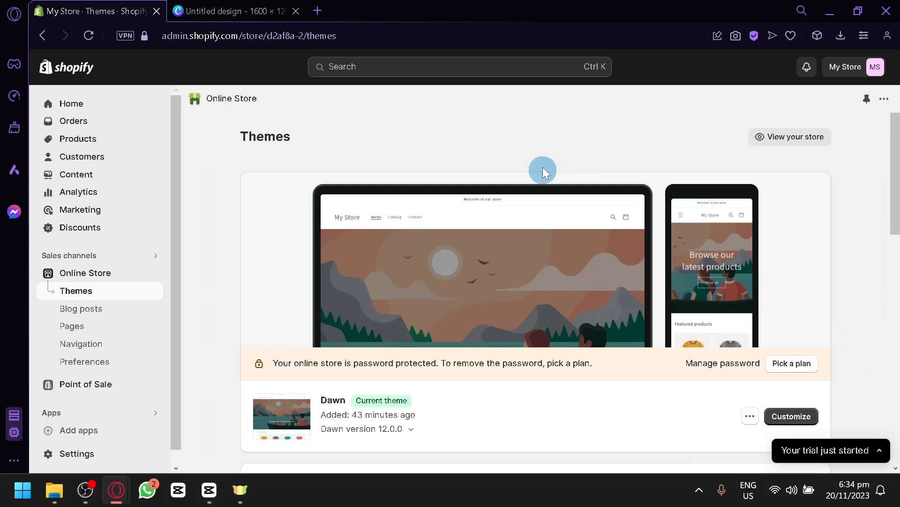
click(295, 10)
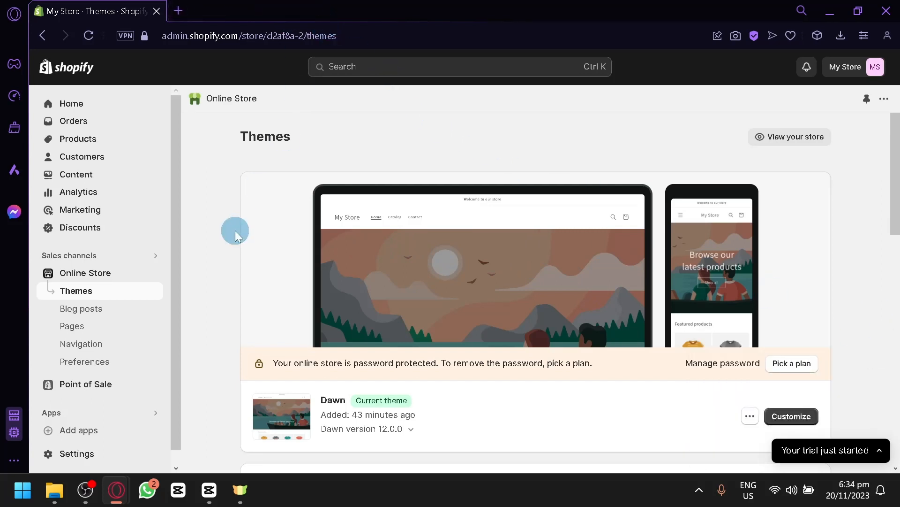